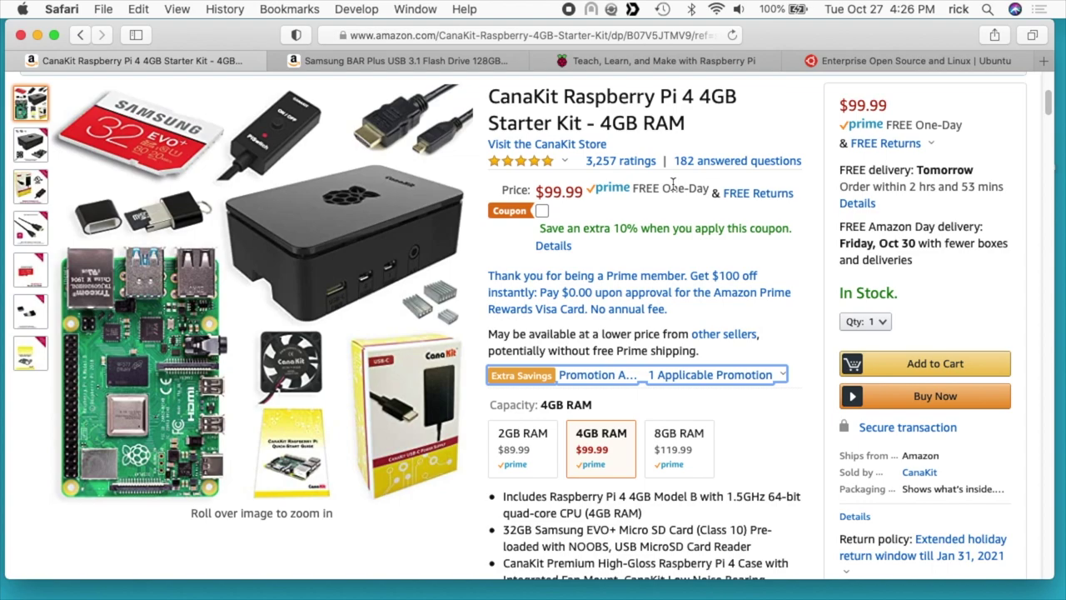
# - Close the CanaKit and Samsung BAR Plus Amazon product tabs in Safari
pyautogui.click(16, 60)
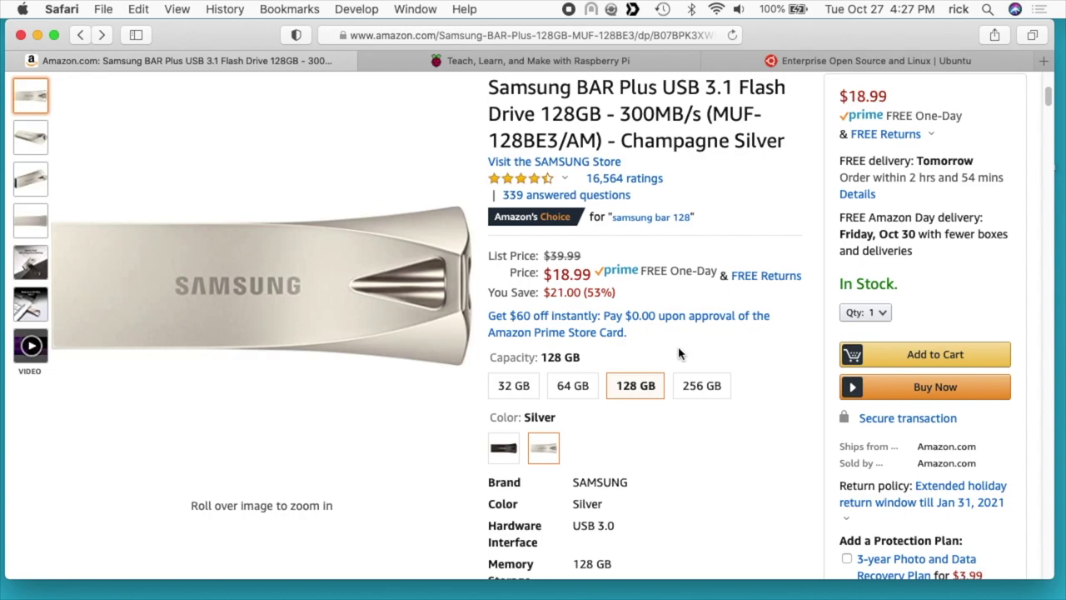
pyautogui.press('super+w')
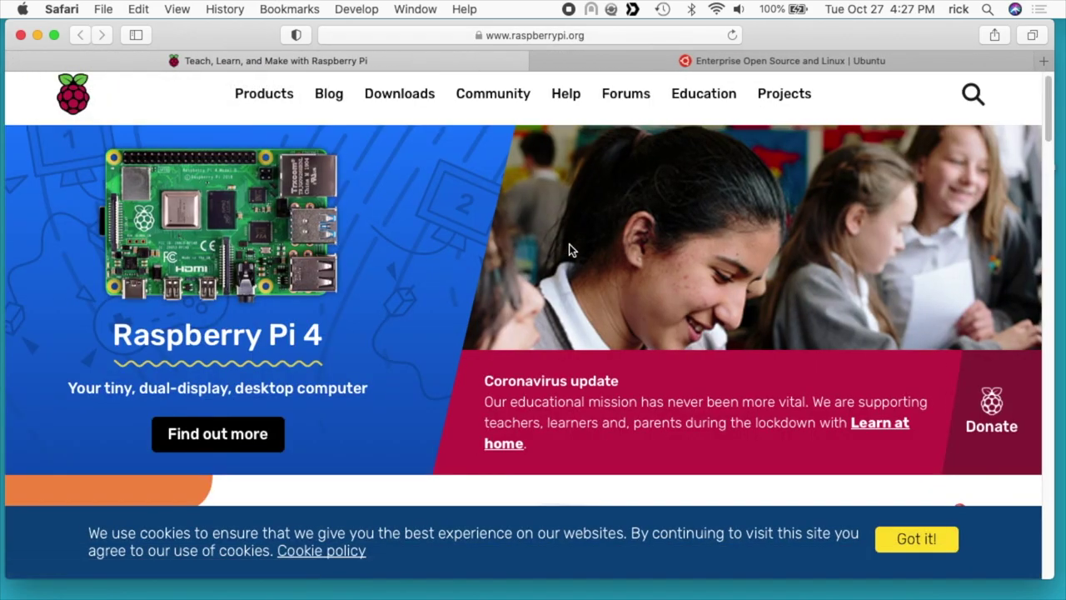
# - Visit the Raspberry Pi Downloads page, then show ubuntu.com's Download options
pyautogui.click(407, 103)
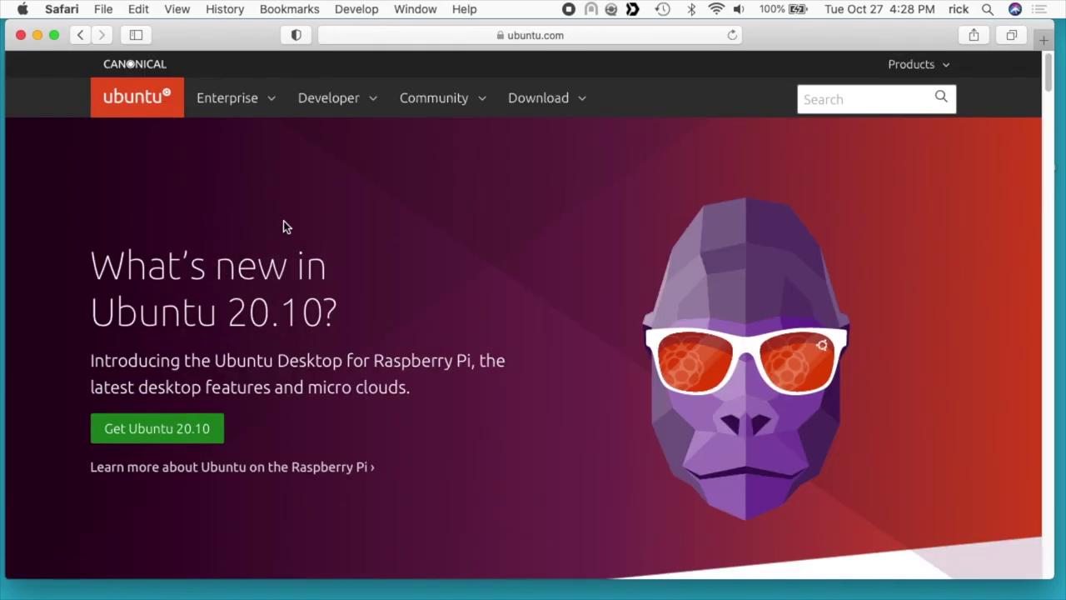
pyautogui.click(559, 101)
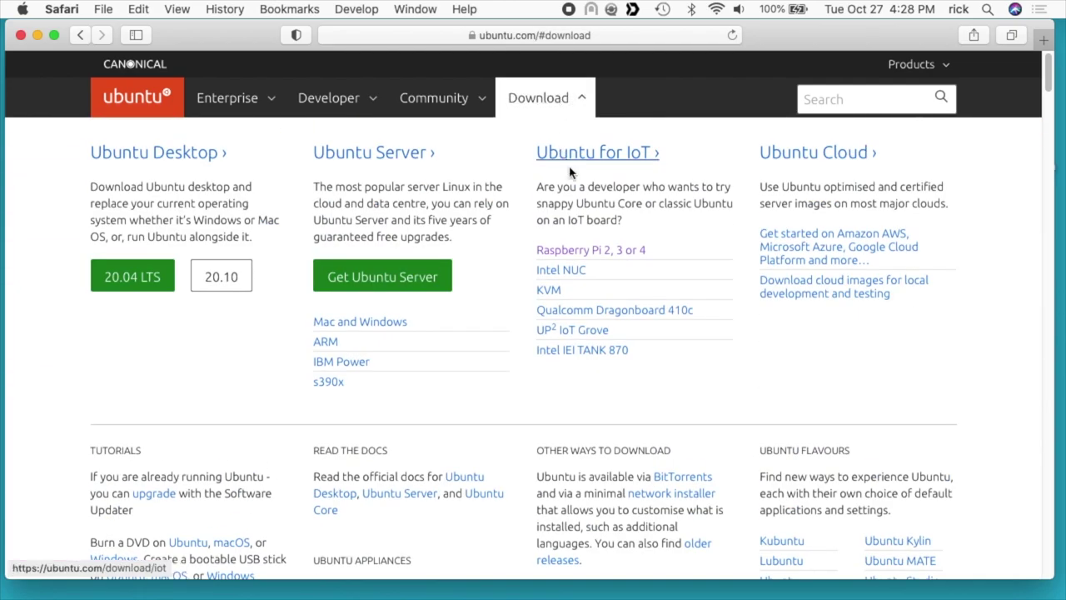
# - Open the Ubuntu 'Raspberry Pi 2, 3 or 4' page and scroll through its image table
pyautogui.click(605, 261)
pyautogui.scroll(-10, 611, 341)
pyautogui.scroll(-2, 571, 459)
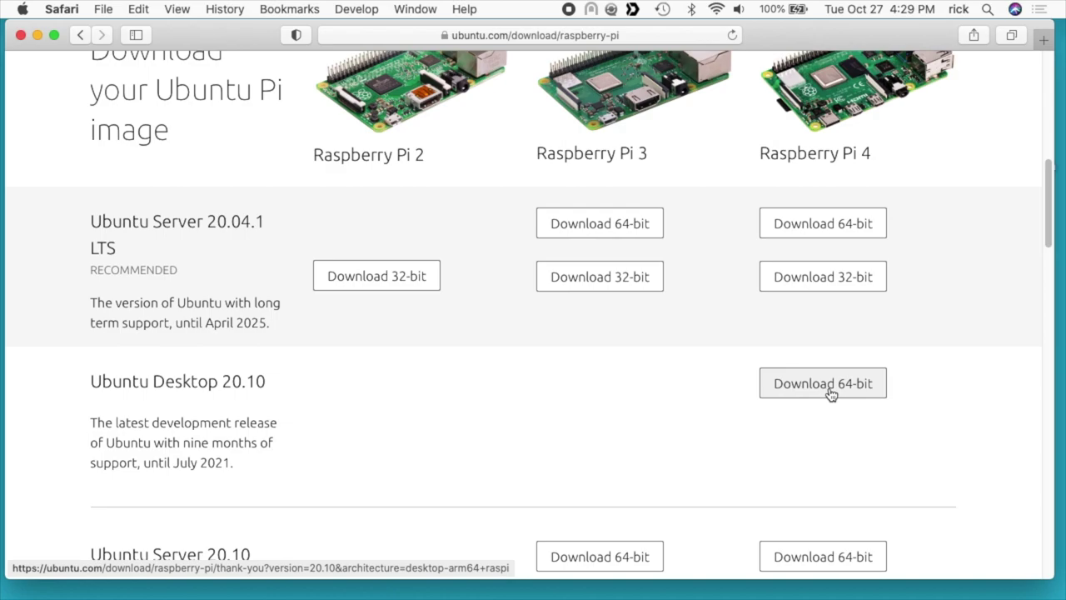
pyautogui.scroll(-10, 829, 393)
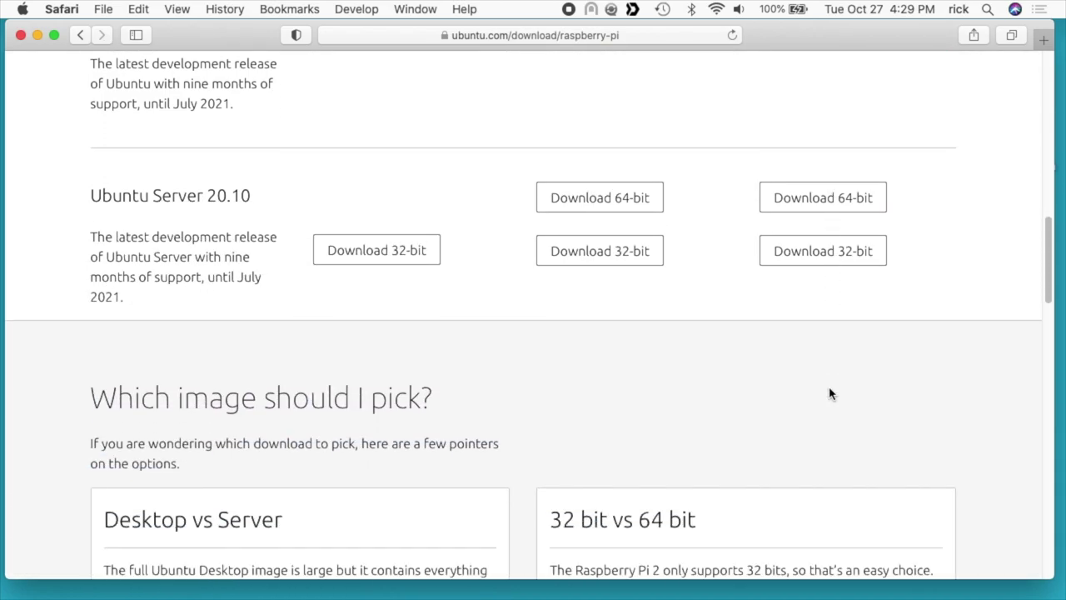
pyautogui.scroll(2, 830, 393)
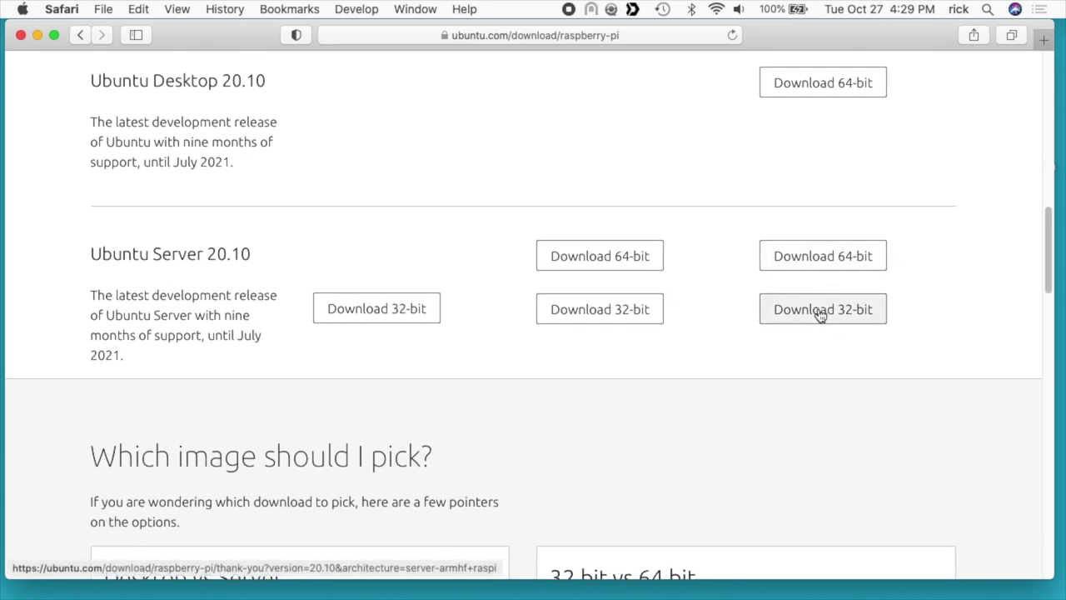
pyautogui.scroll(10, 820, 313)
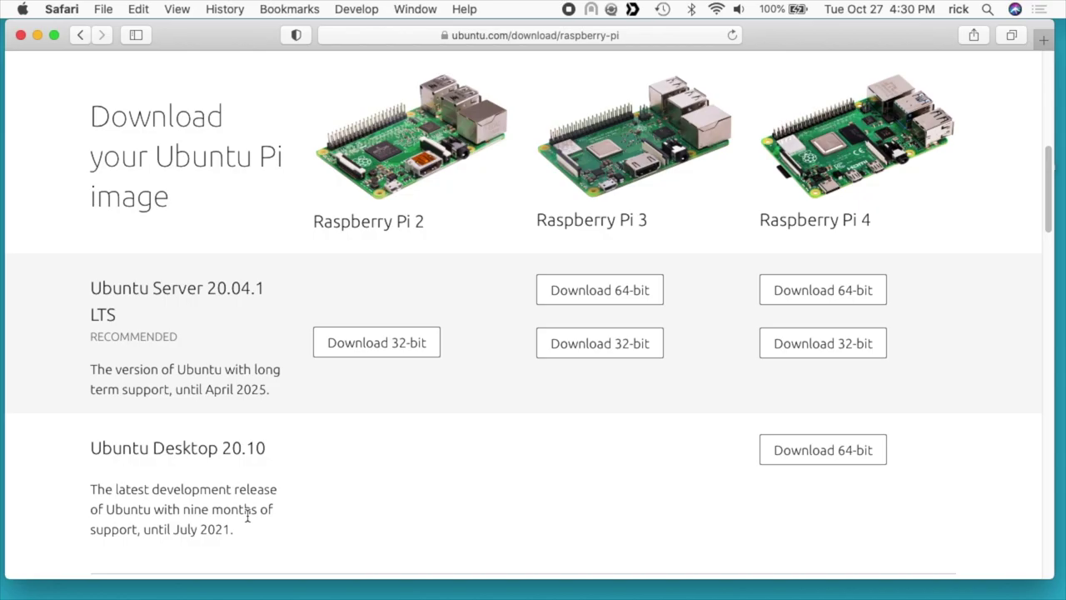
# - Load ubuntu-20.10-preinstalled-desktop-arm64+raspi.img.xz as a custom image in Raspberry Pi Imager
pyautogui.press('super+w')
pyautogui.click(432, 105)
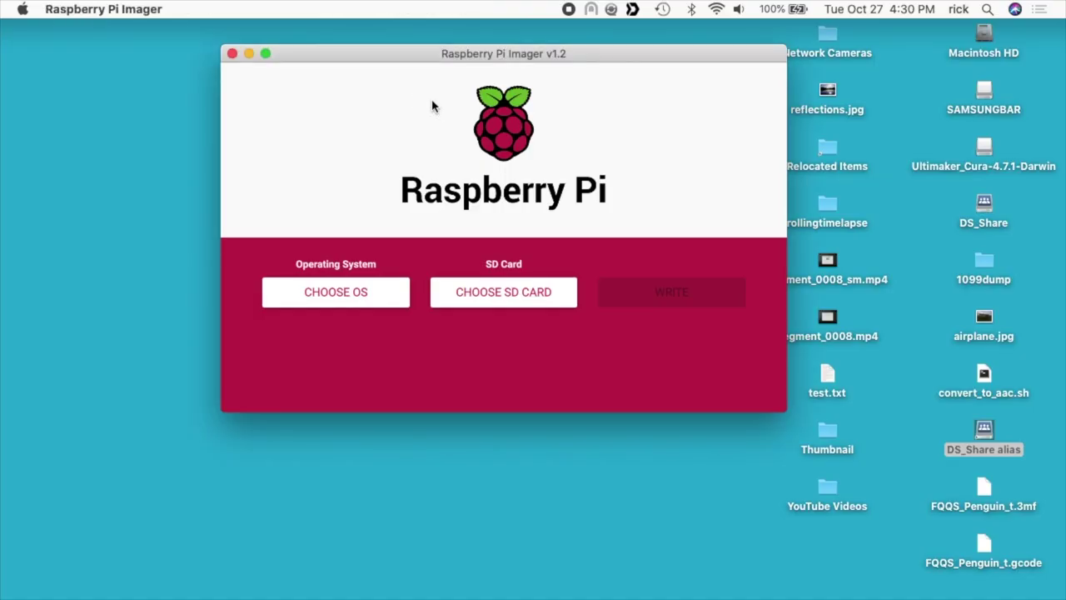
pyautogui.click(330, 290)
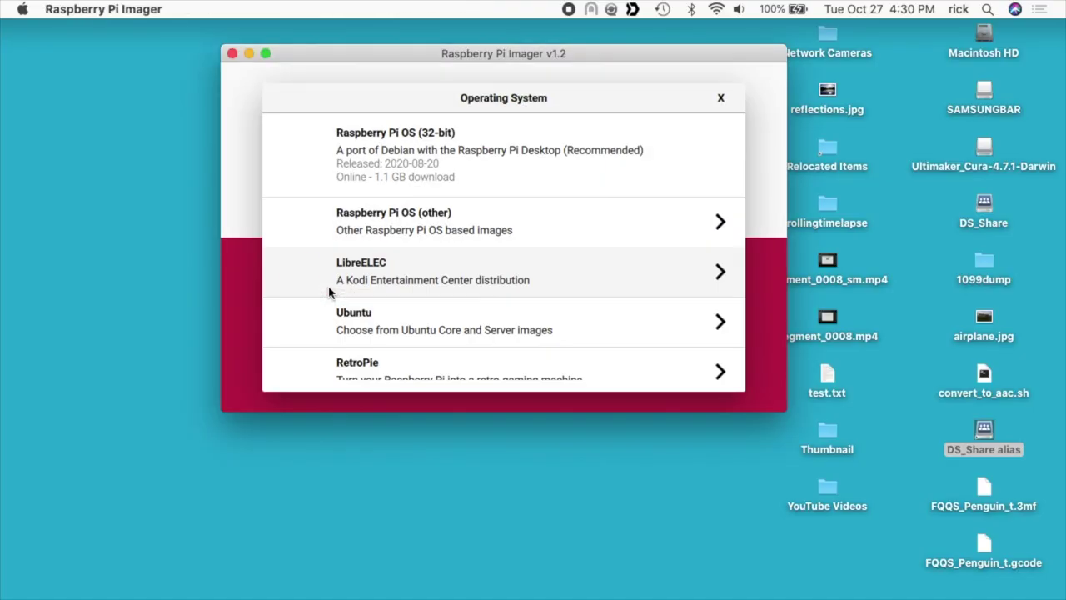
pyautogui.scroll(-5, 491, 333)
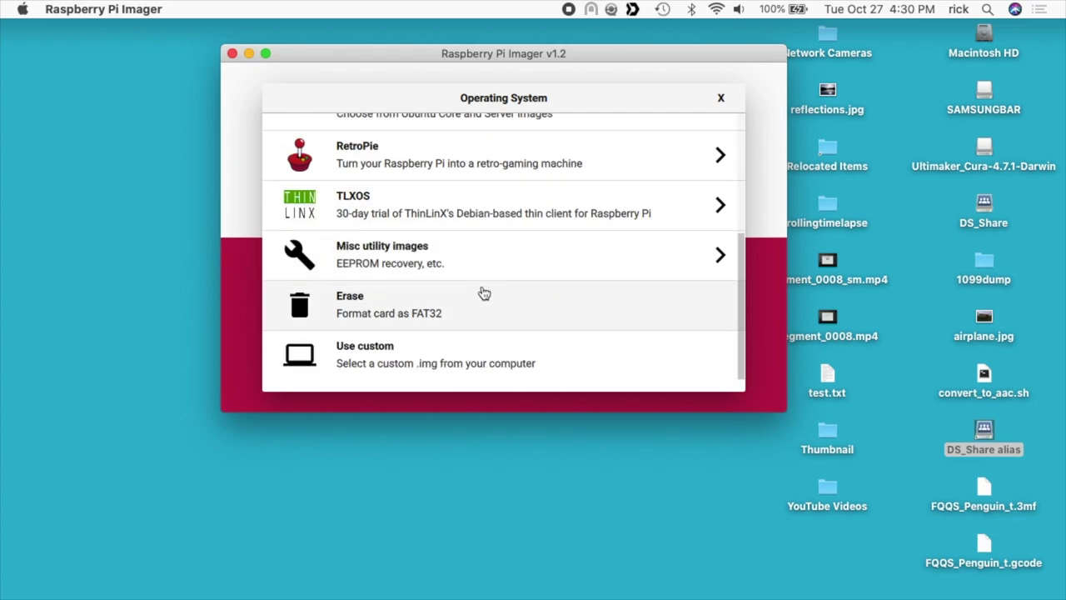
pyautogui.click(421, 357)
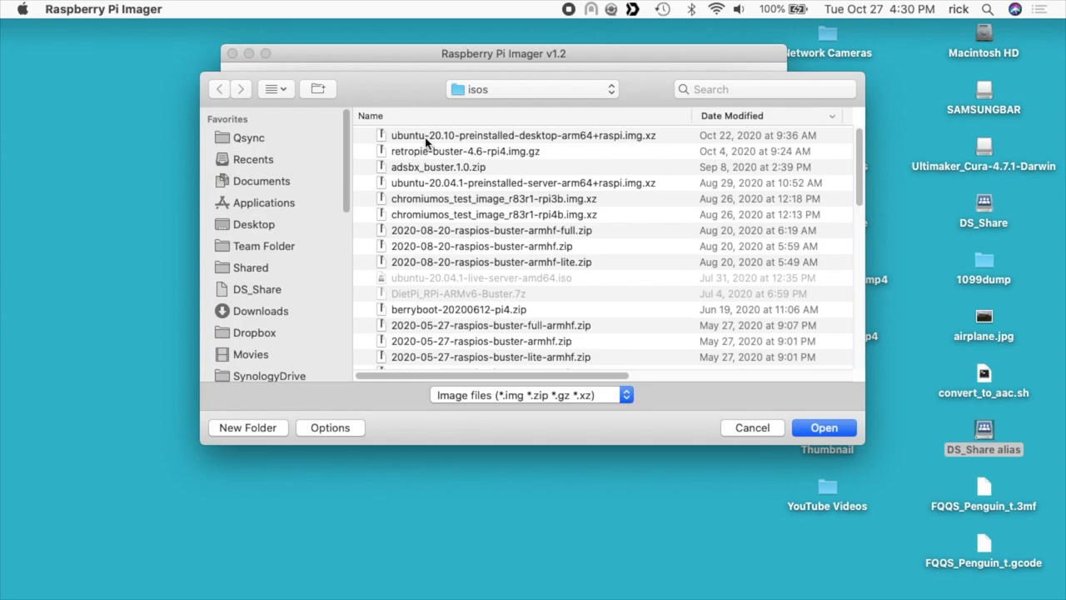
pyautogui.click(586, 135)
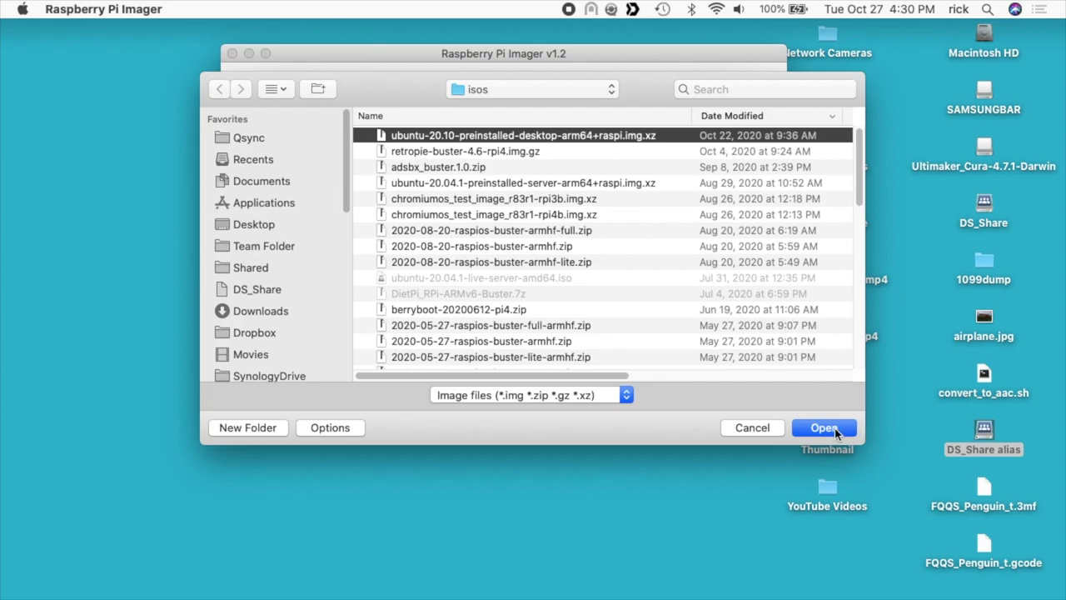
pyautogui.click(836, 430)
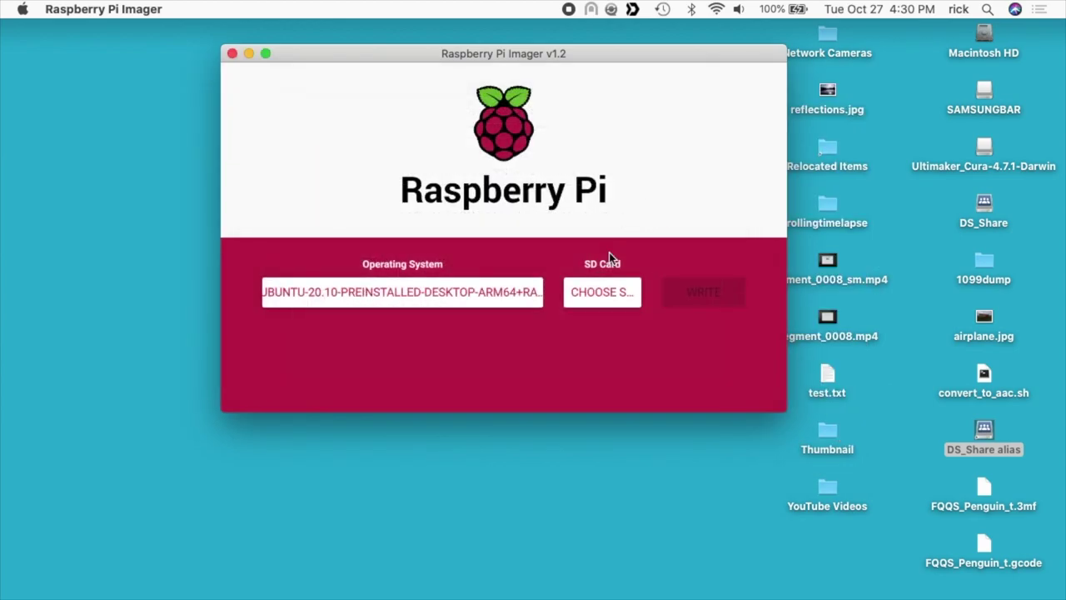
# - Select the 128.3 GB Samsung flash drive as the Imager's target storage
pyautogui.click(983, 96)
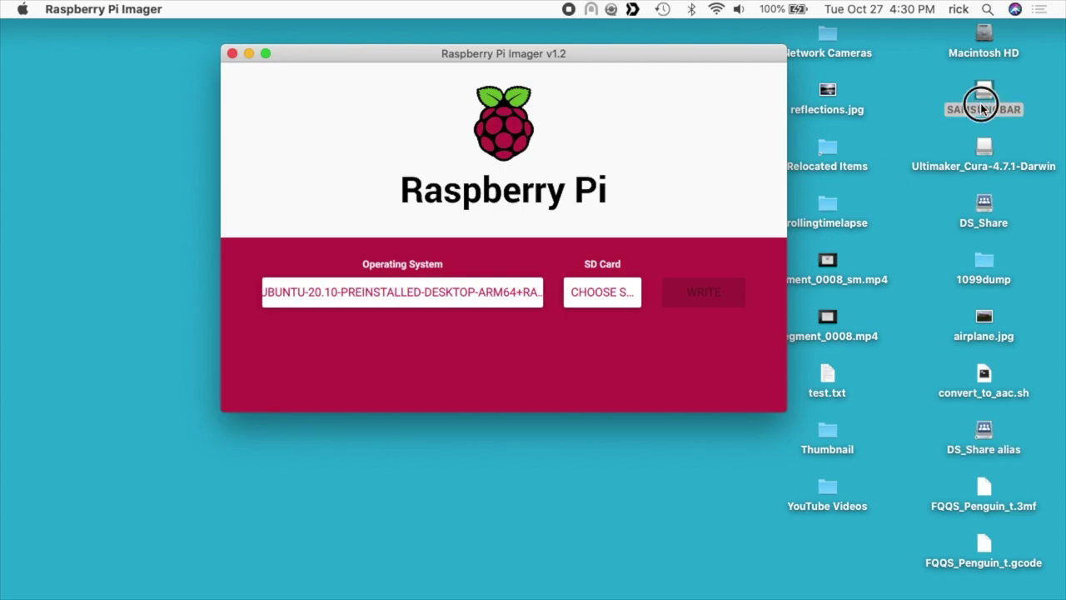
pyautogui.click(545, 194)
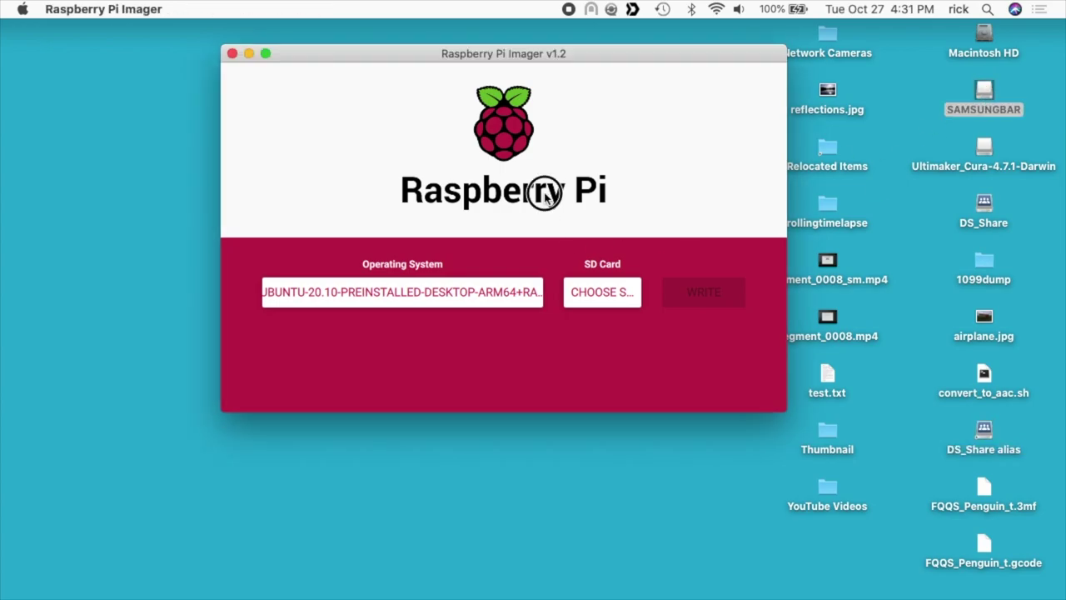
pyautogui.click(609, 297)
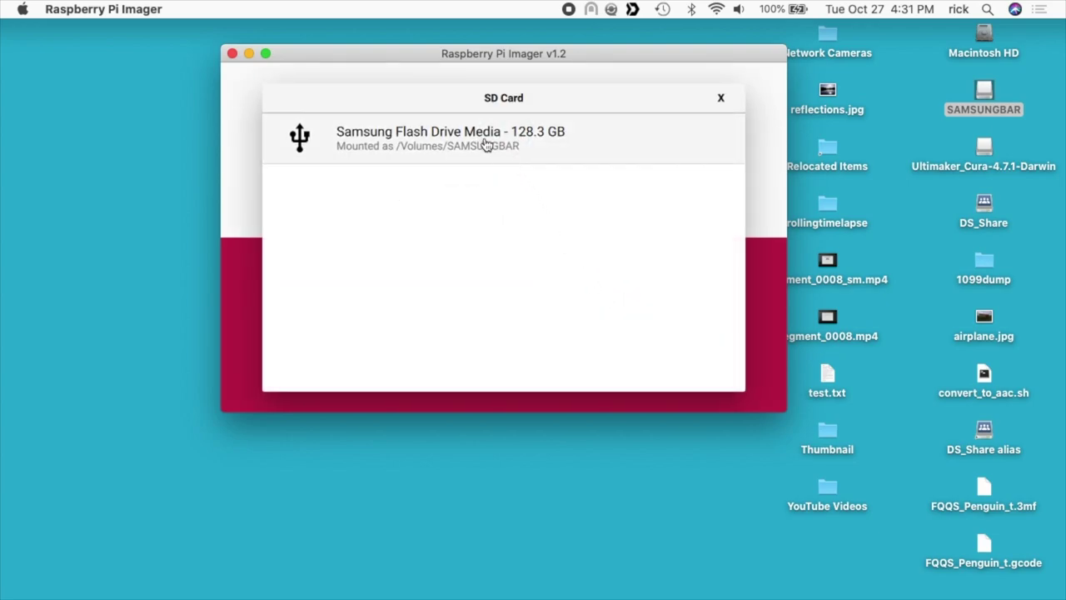
pyautogui.click(485, 143)
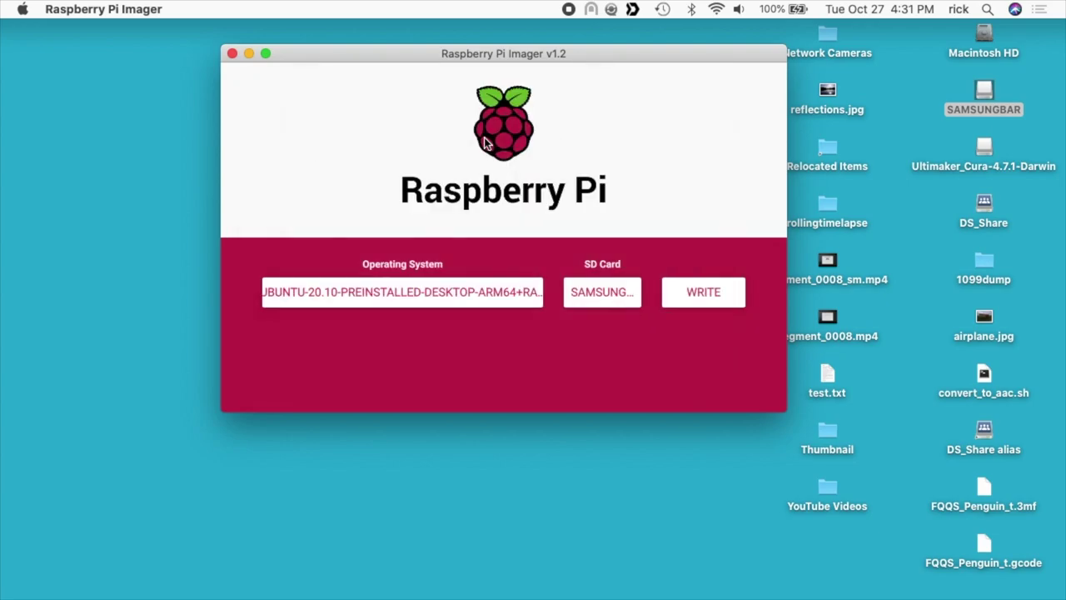
# - Start writing the image to the drive, authorising with the admin password
pyautogui.click(695, 289)
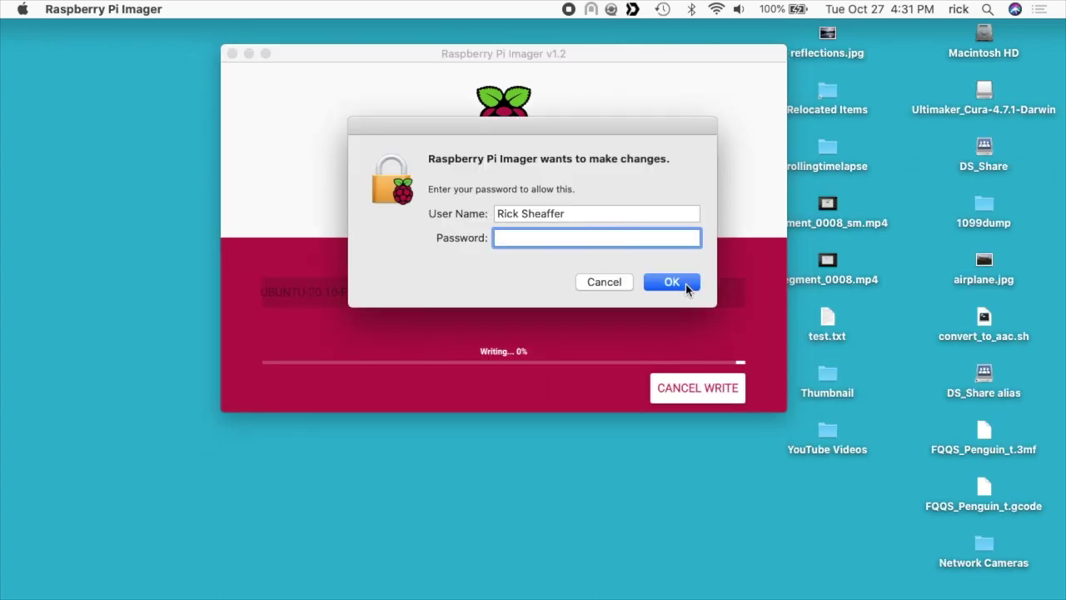
pyautogui.write('••••••••')
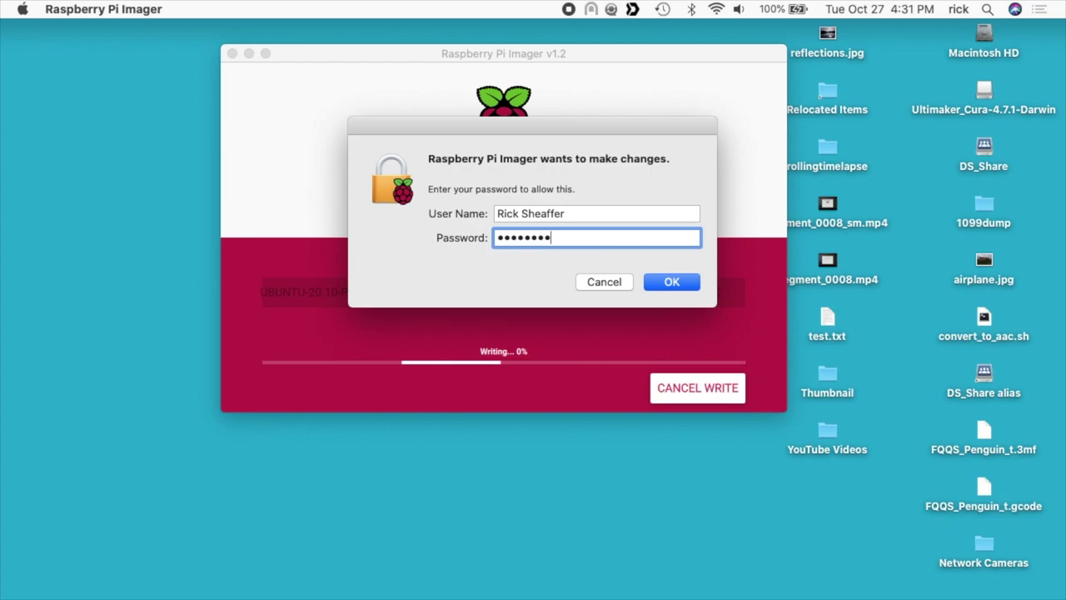
pyautogui.click(685, 289)
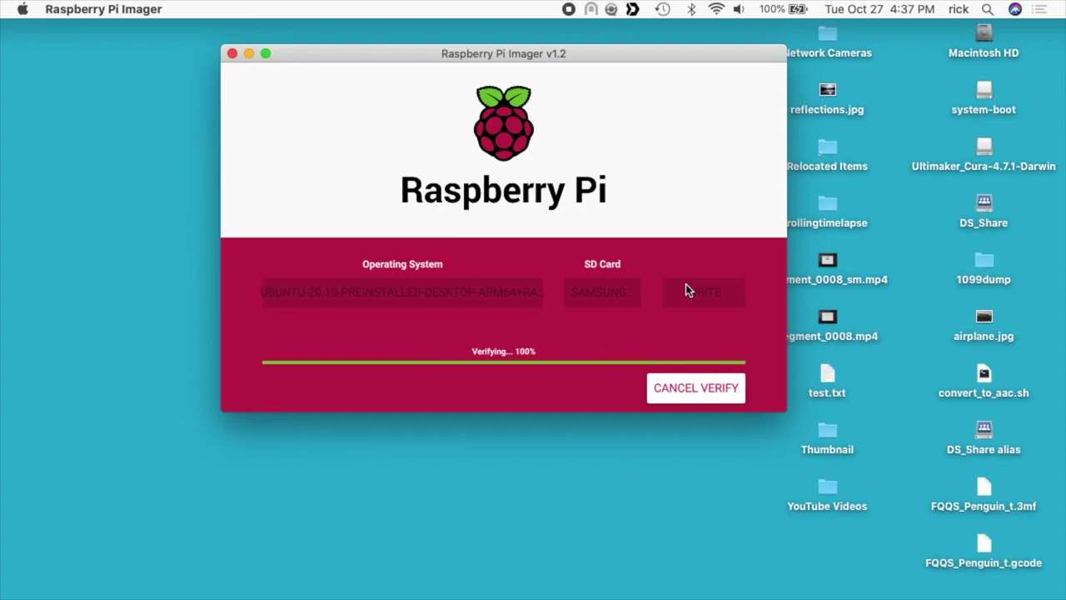
# - Dismiss the write-complete message, then accept English, English (US) keyboard and Chicago location
pyautogui.click(496, 300)
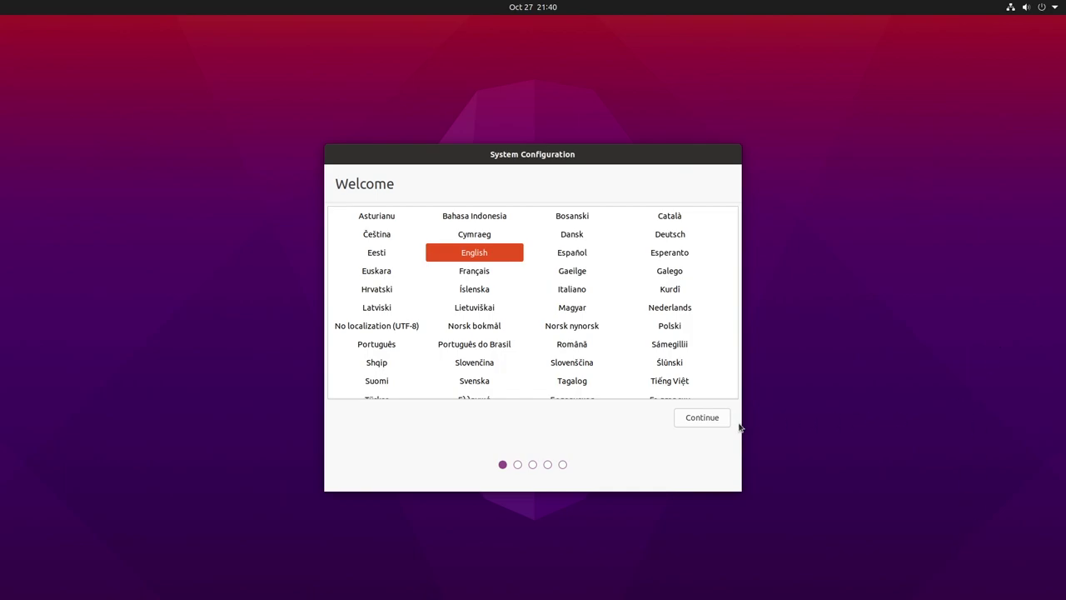
pyautogui.click(686, 419)
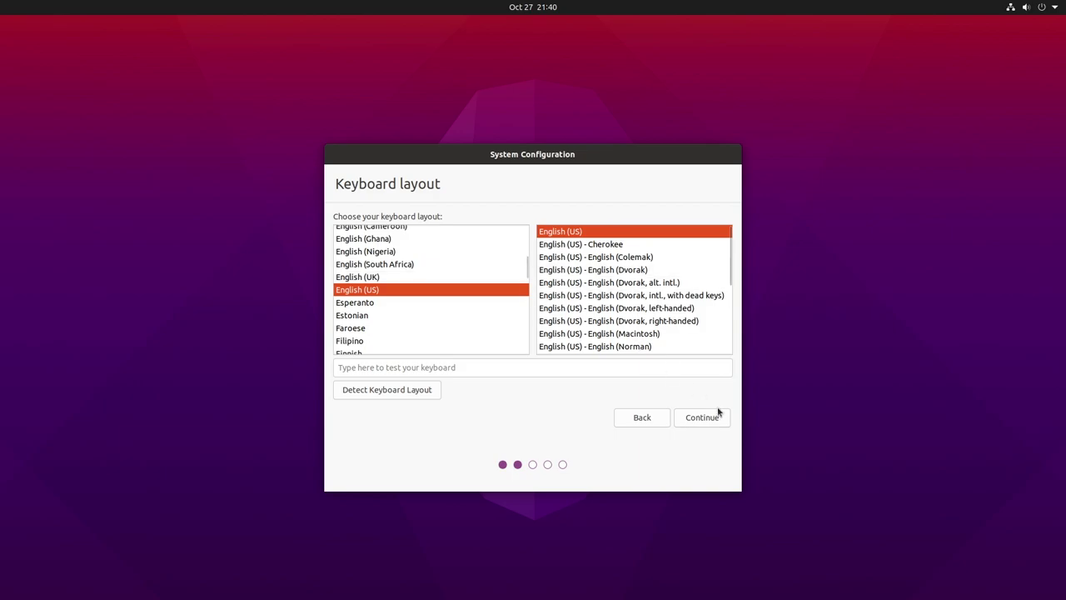
pyautogui.click(705, 421)
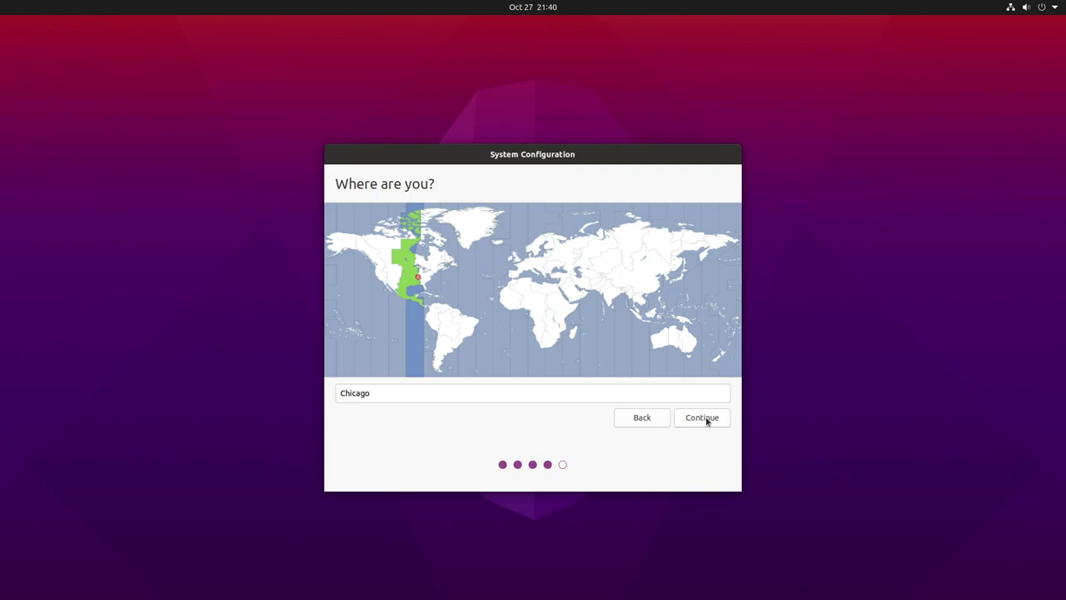
pyautogui.click(707, 420)
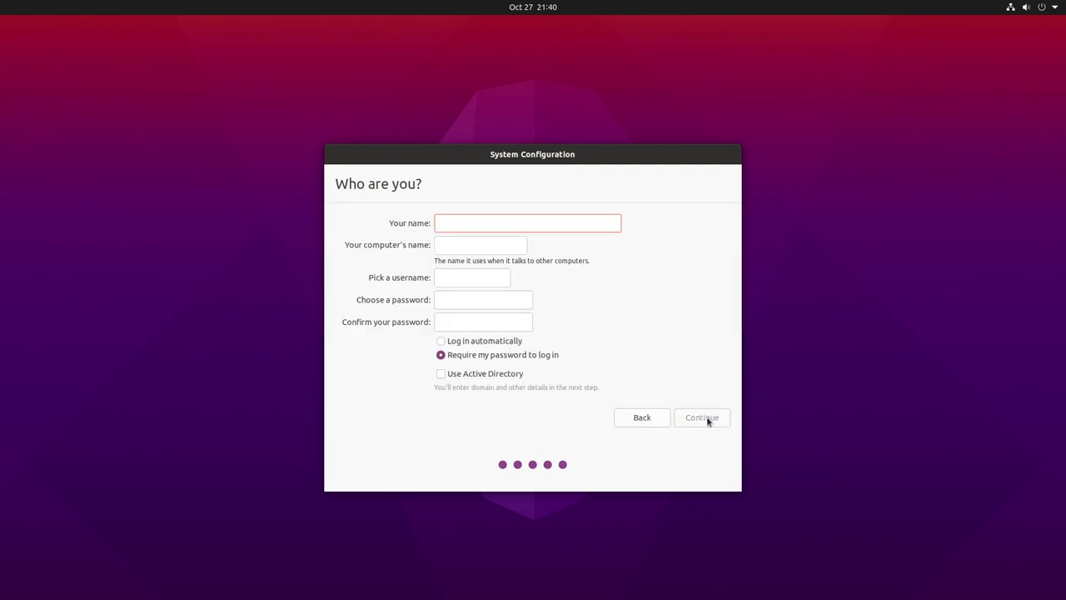
# - Enter the user's name and set the computer name to pibuntu2
pyautogui.write('rick')
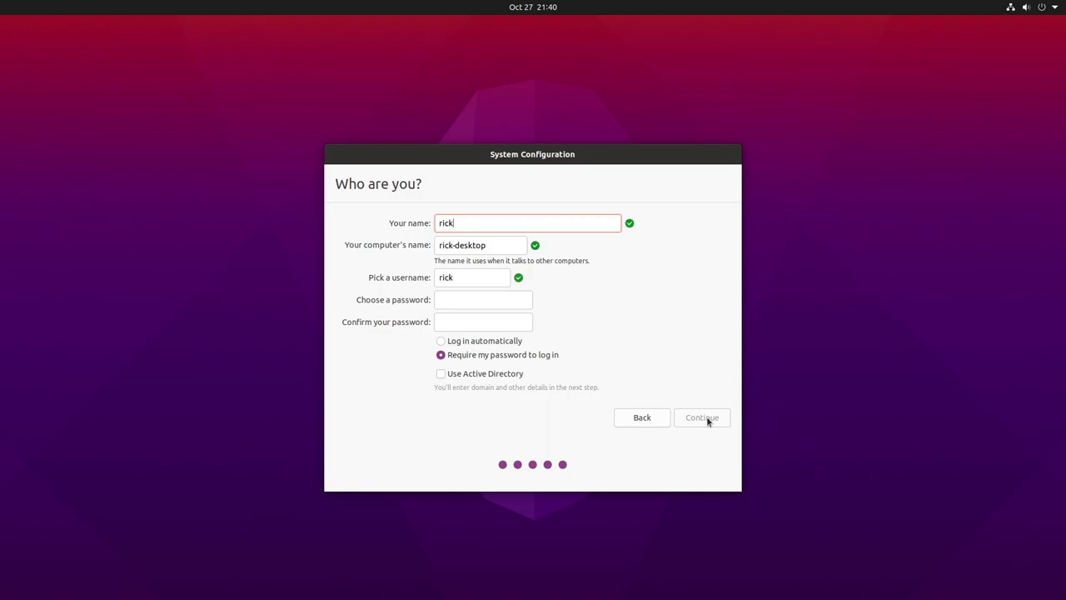
pyautogui.press('Tab')
pyautogui.write('pibuntu')
pyautogui.press('Tab')
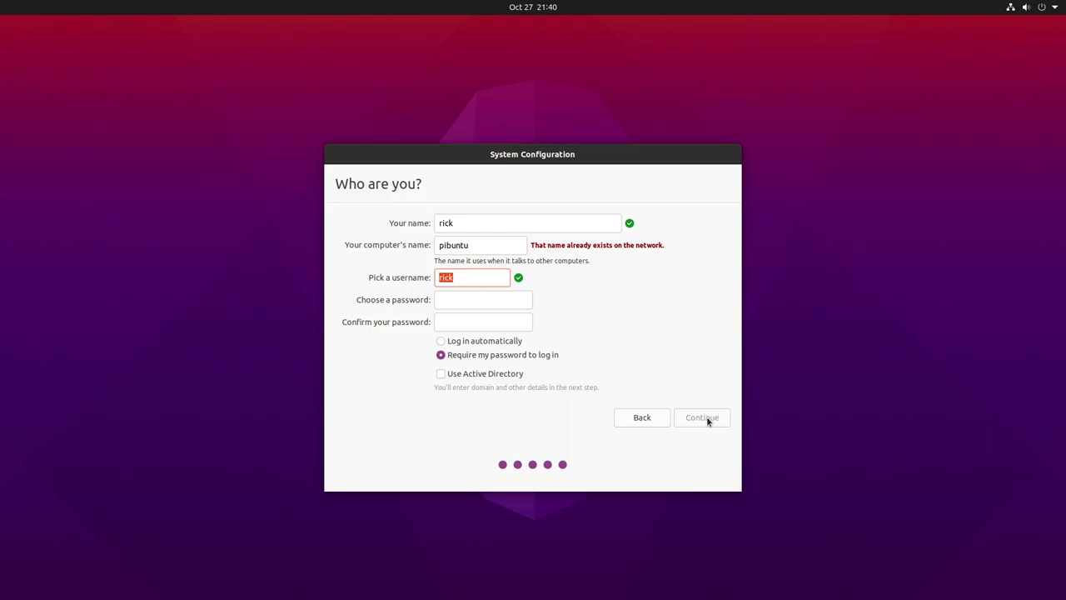
pyautogui.hotkey('shift', 'Tab')
pyautogui.press('End')
pyautogui.write('2')
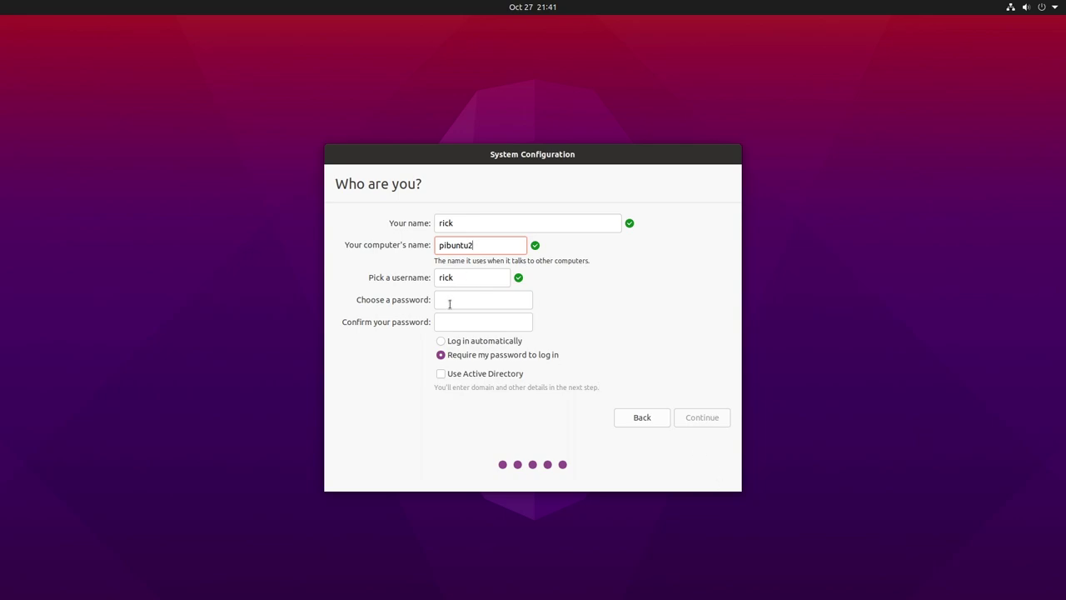
# - Set and confirm the account password, then submit the account details
pyautogui.click(449, 303)
pyautogui.write('password')
pyautogui.press('Tab')
pyautogui.write('password')
pyautogui.click(712, 419)
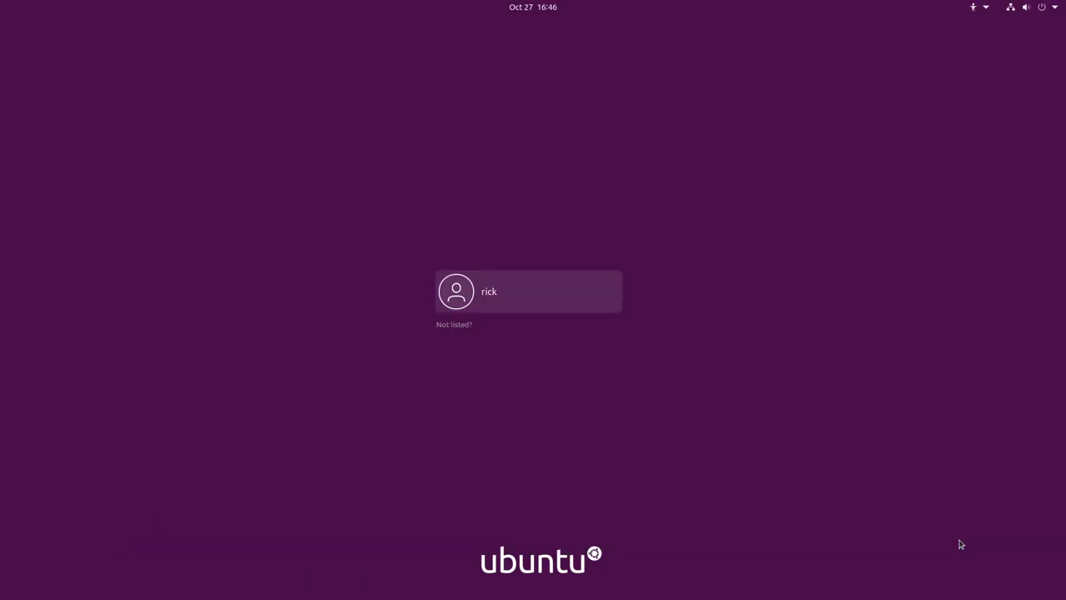
# - Log in, skip online accounts, decline sending system info, and finish the welcome wizard
pyautogui.click(545, 310)
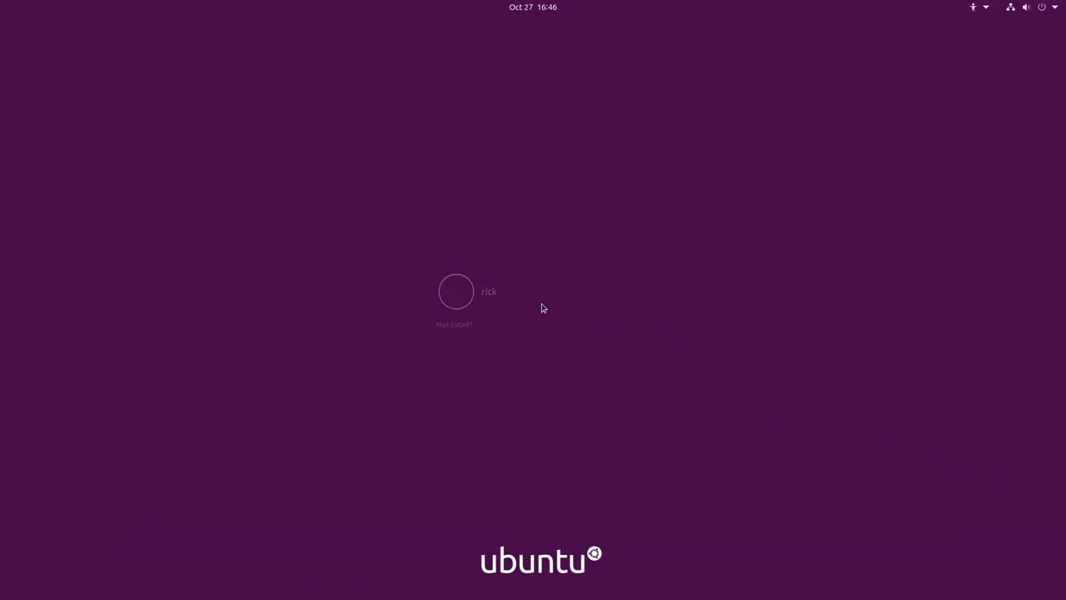
pyautogui.write('********')
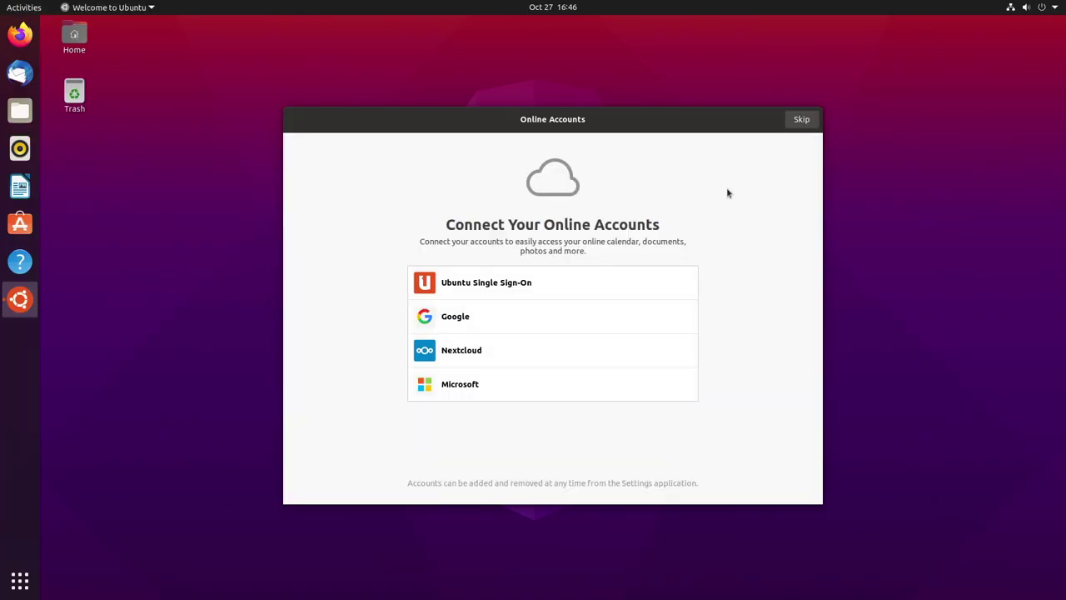
pyautogui.click(805, 122)
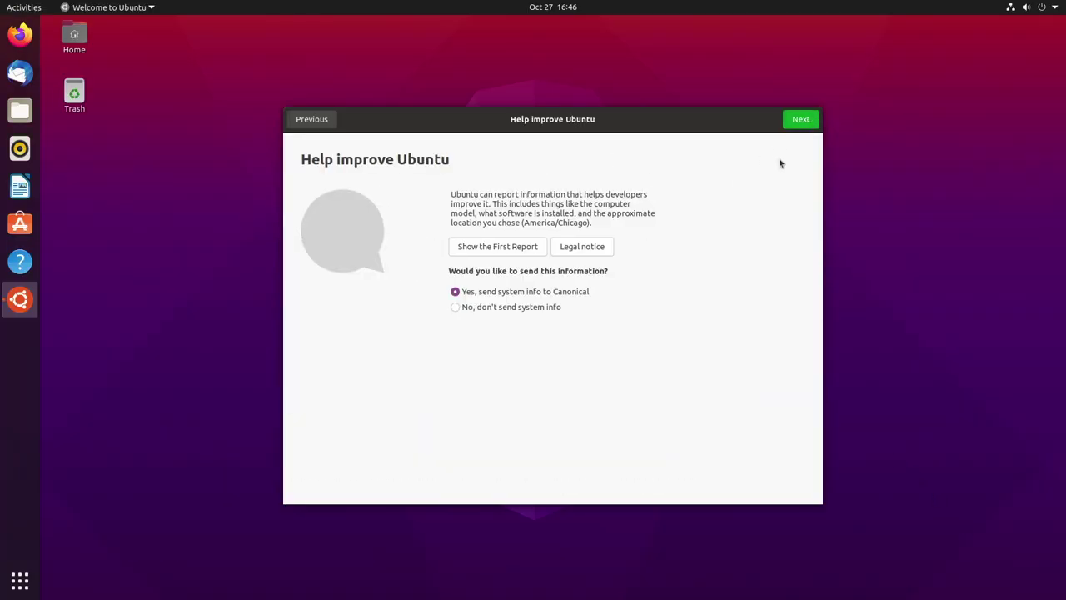
pyautogui.click(537, 308)
pyautogui.click(803, 122)
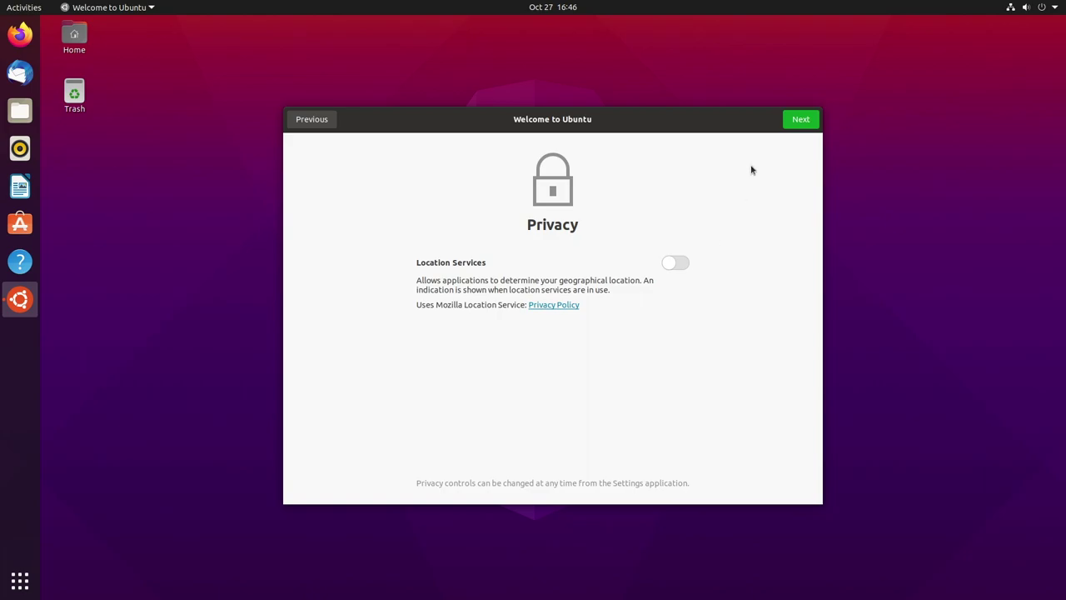
pyautogui.click(791, 125)
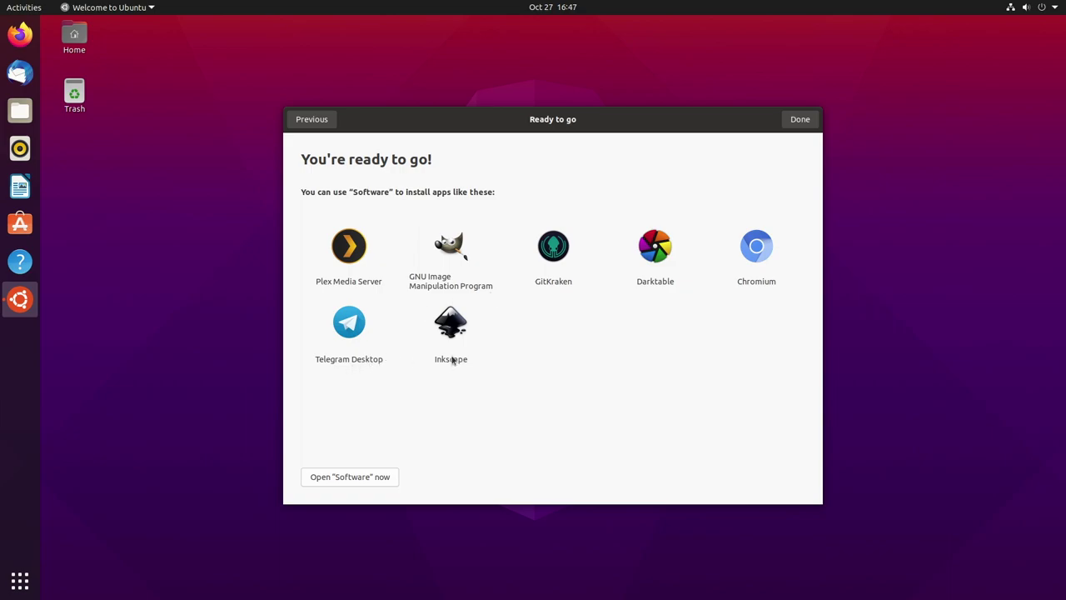
pyautogui.click(797, 122)
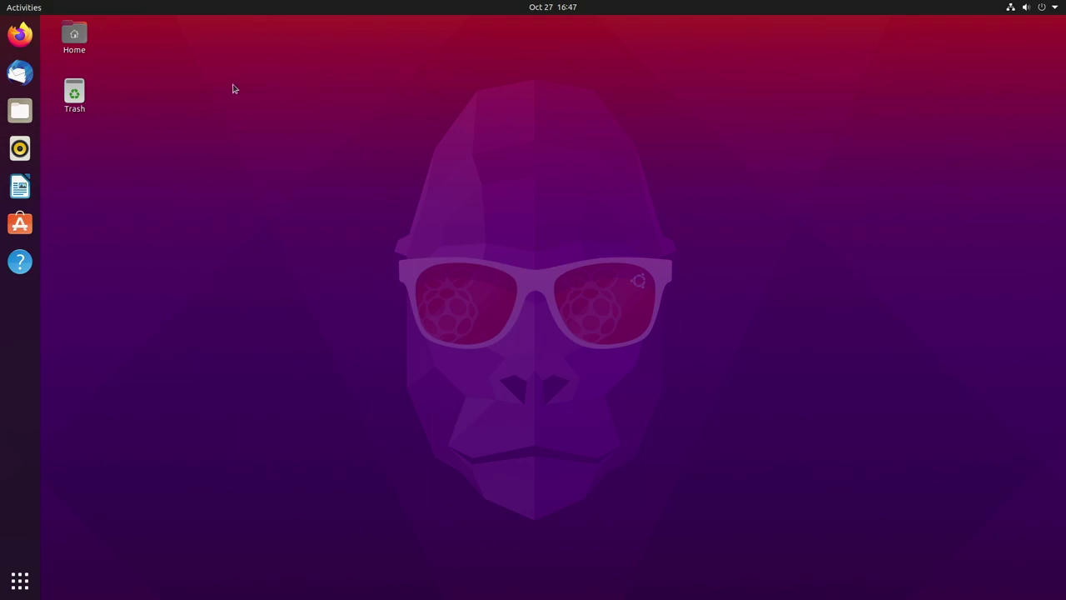
# - Launch Firefox, close the Privacy Notice tab, load cnn.com, and dismiss the DNS notice
pyautogui.click(25, 37)
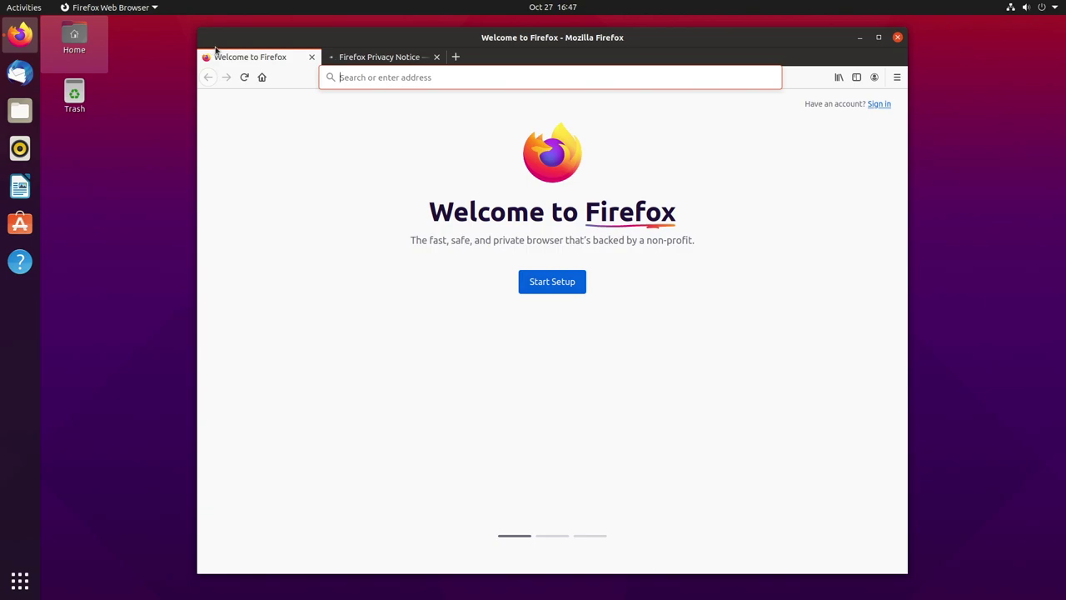
pyautogui.click(436, 57)
pyautogui.click(406, 81)
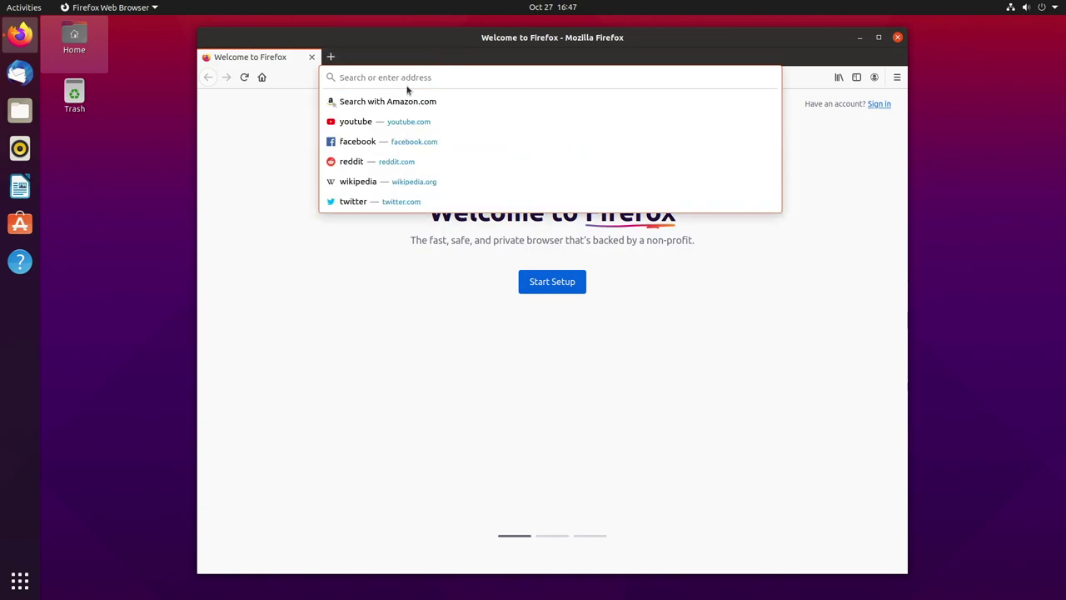
pyautogui.write('cnn.com')
pyautogui.press('Return')
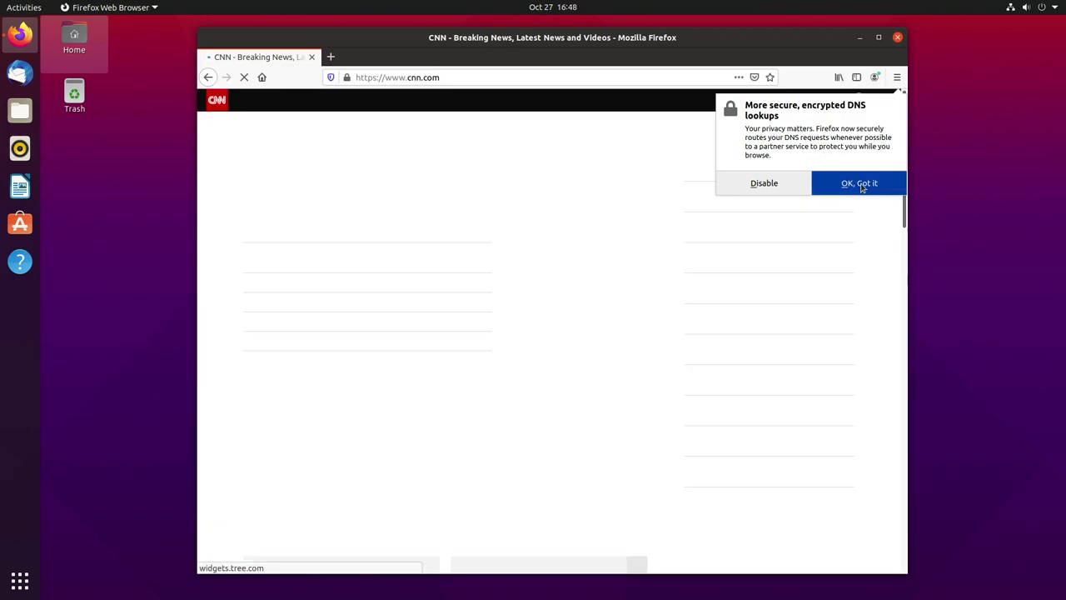
pyautogui.click(862, 185)
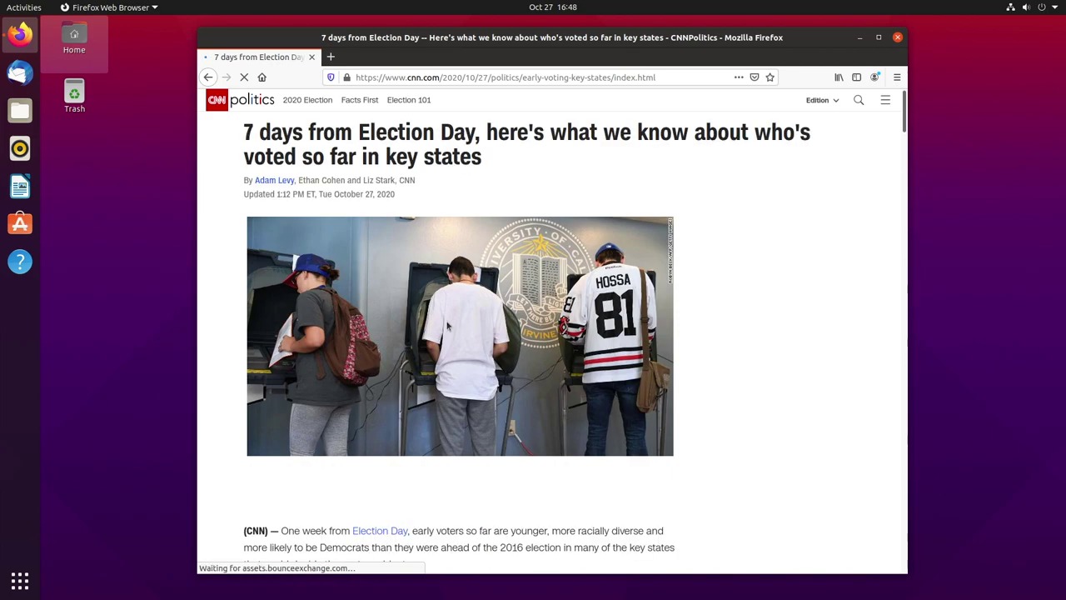
# - Scroll the CNN article, open the Election Day link in a new tab, then close it
pyautogui.scroll(-2, 391, 375)
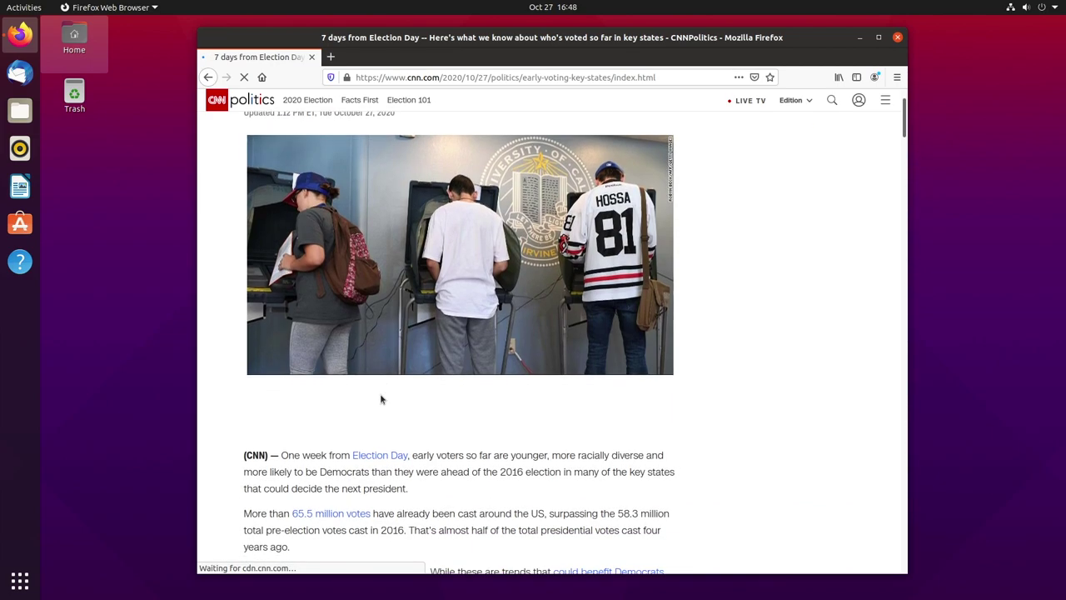
pyautogui.click(379, 444)
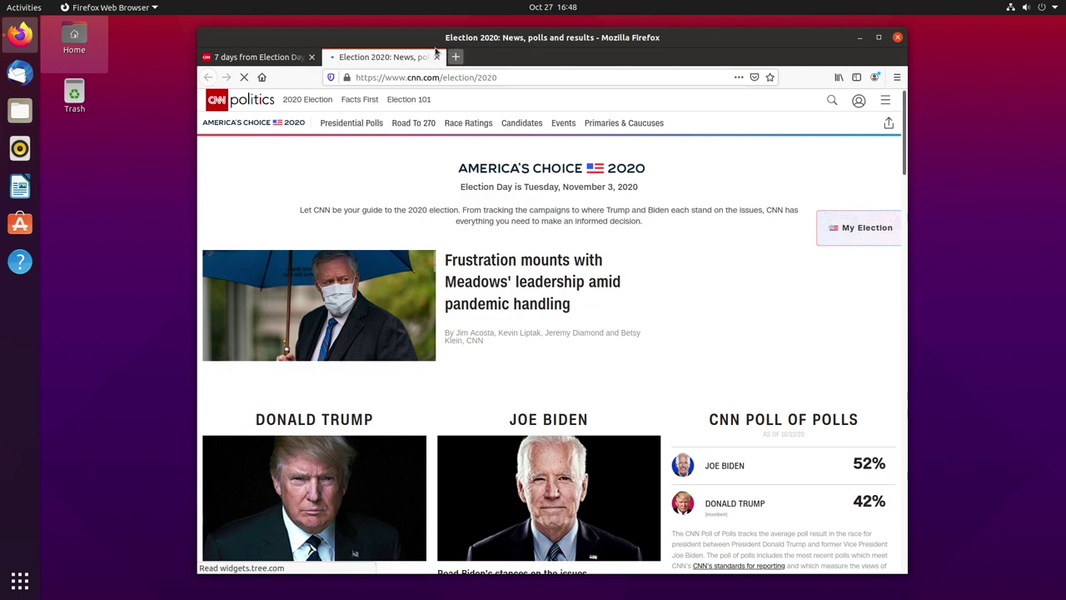
pyautogui.middleClick(409, 65)
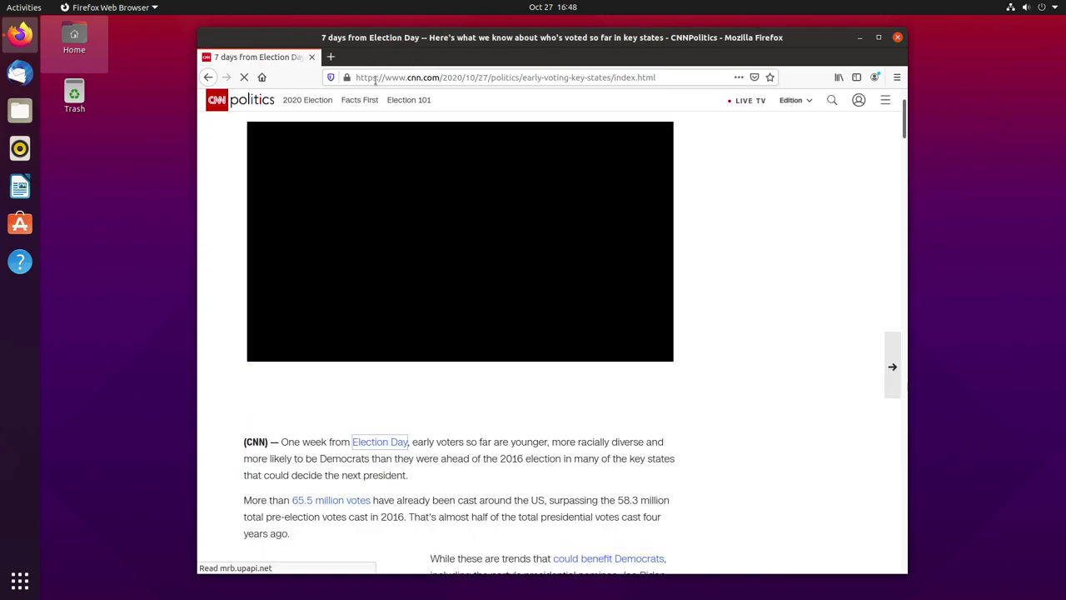
# - Go to youtube.com/rickmakes and open the Bagging Leaves mower video from the Videos tab
pyautogui.click(397, 77)
pyautogui.press('BackSpace')
pyautogui.write('yout')
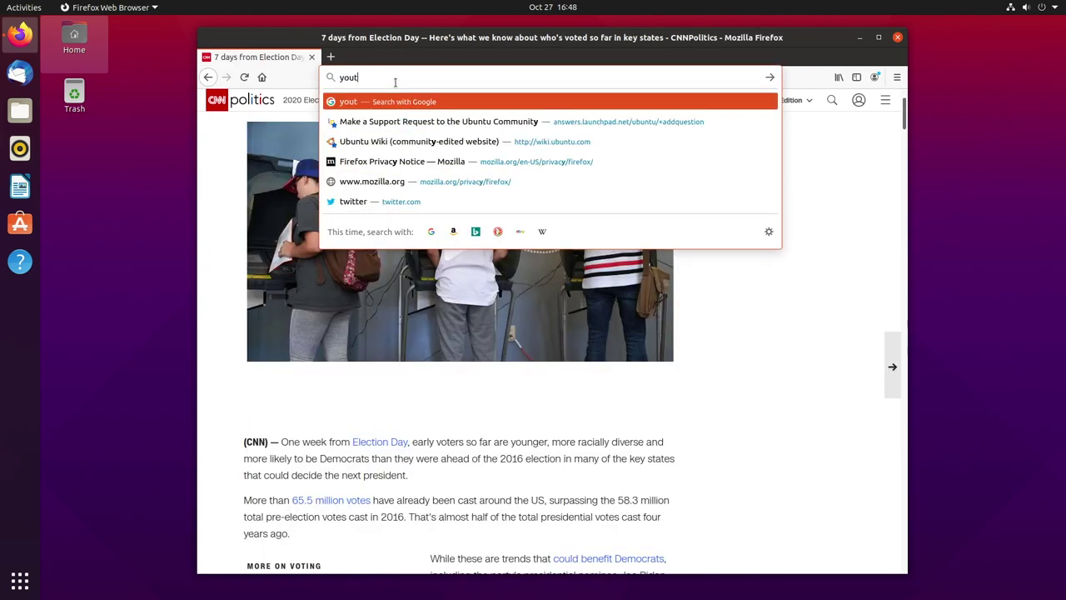
pyautogui.write('ube.com/rickm')
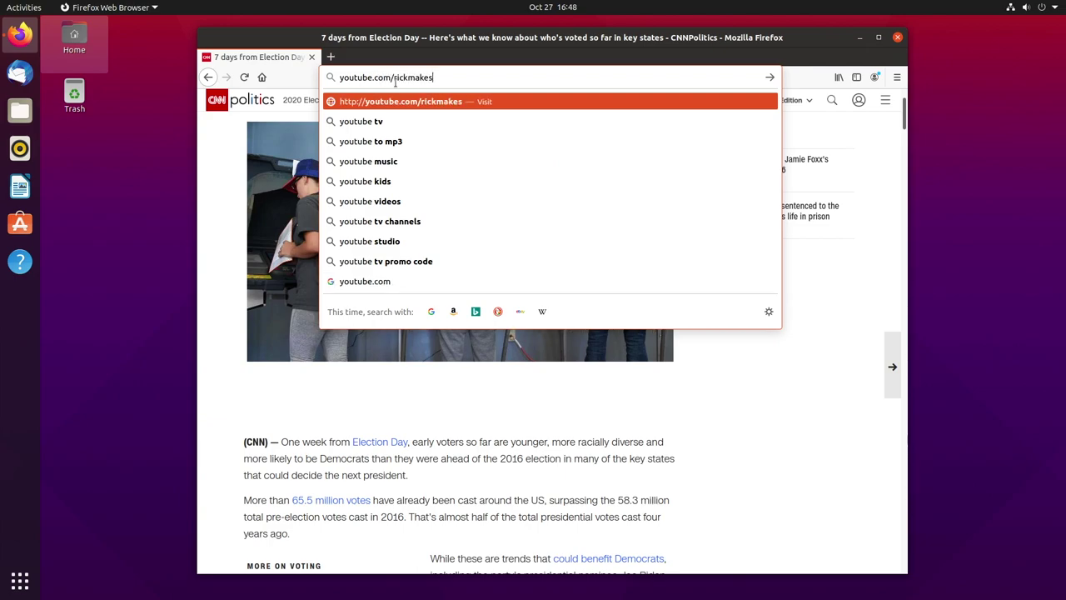
pyautogui.write('akes')
pyautogui.press('Return')
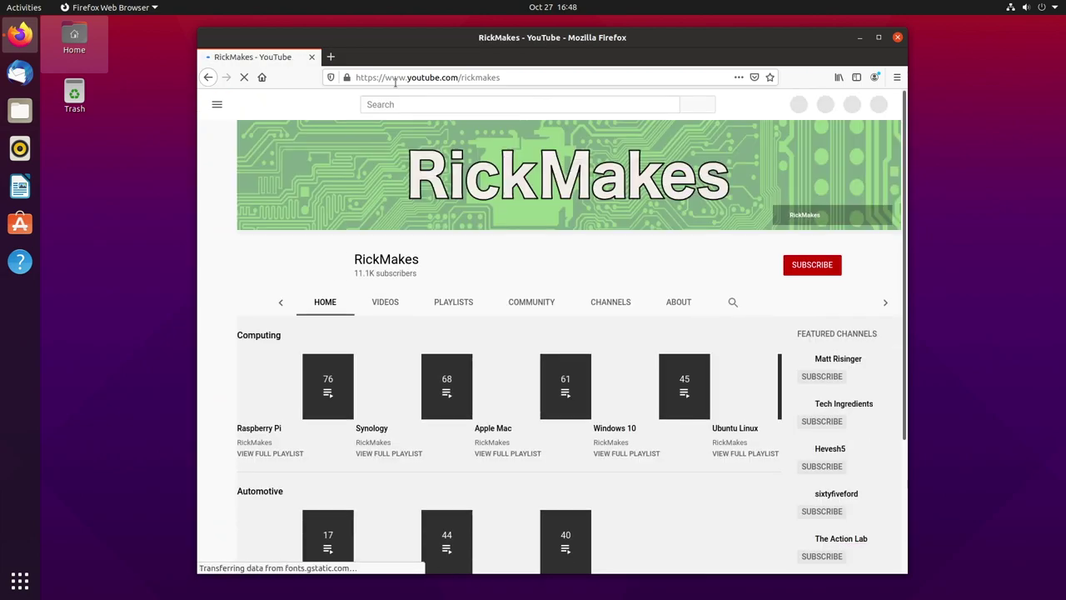
pyautogui.click(395, 303)
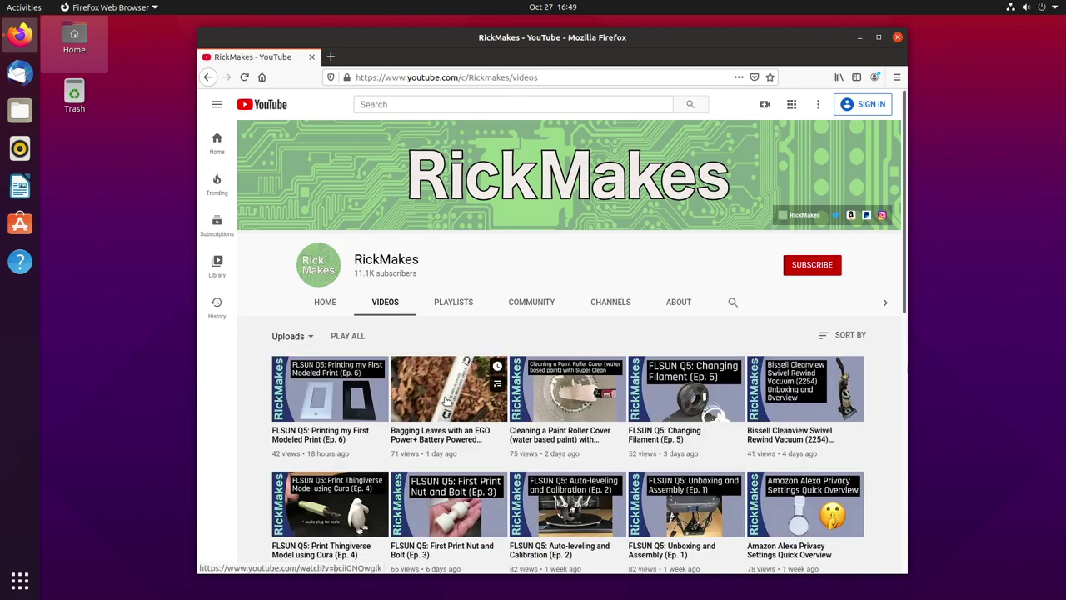
pyautogui.click(445, 401)
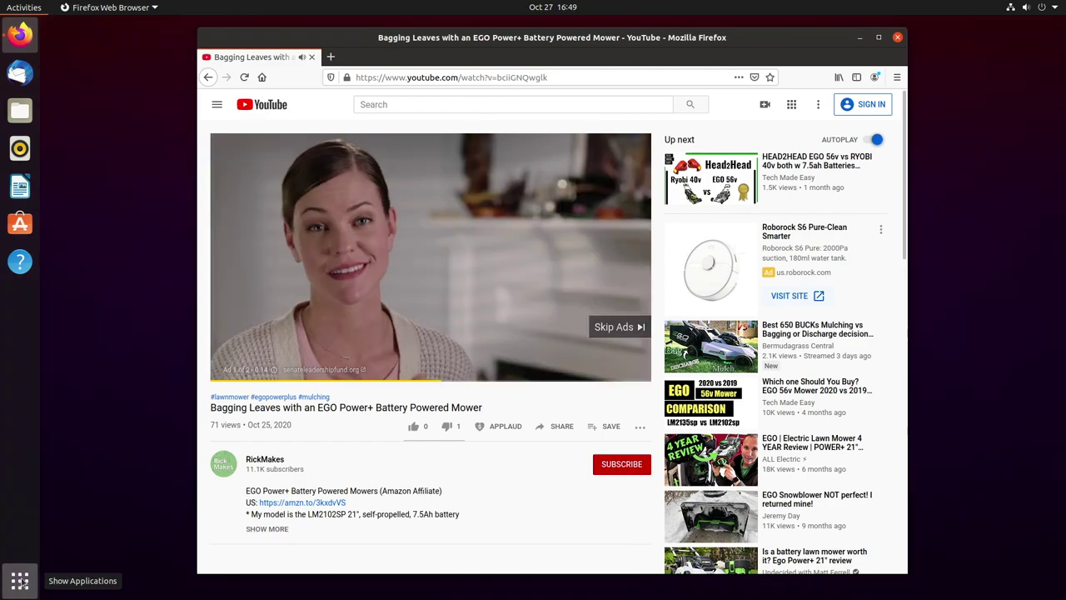
# - Open Sound settings and set the output device to Multichannel Output - Built-in Audio
pyautogui.click(20, 580)
pyautogui.write('soun')
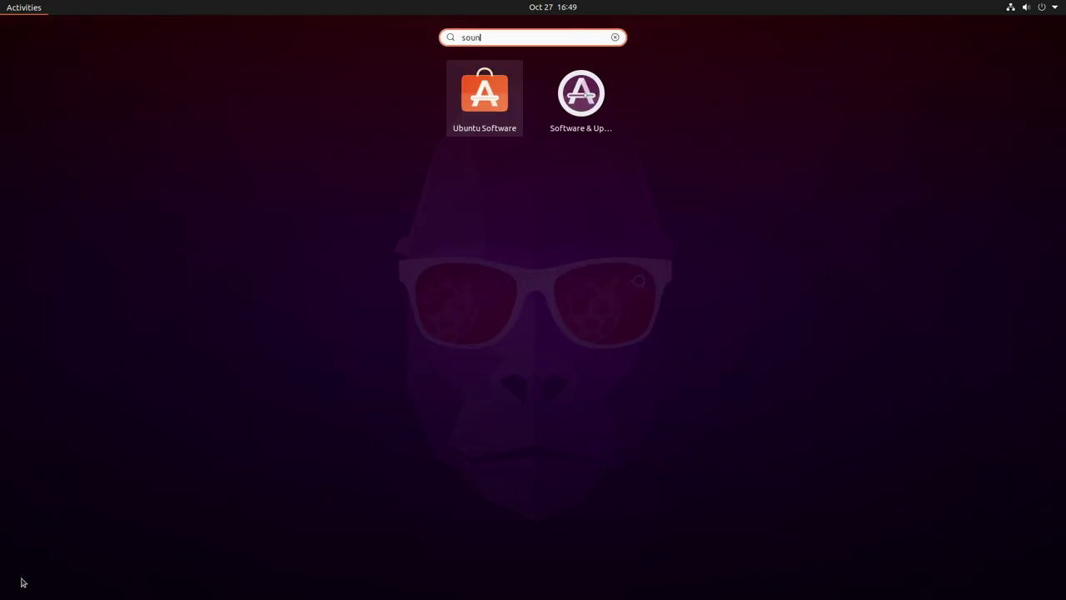
pyautogui.write('d')
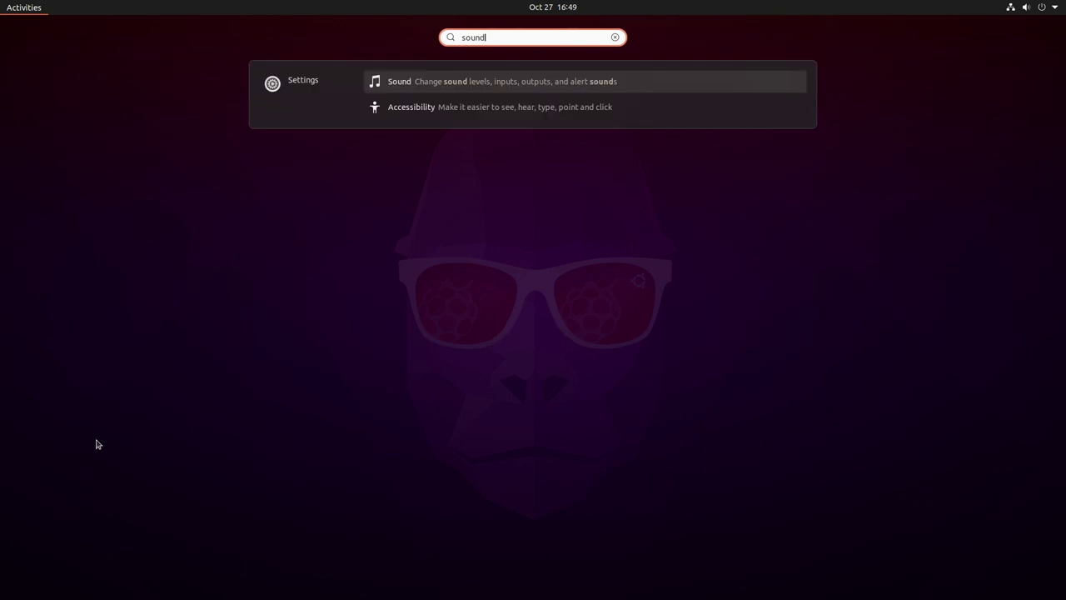
pyautogui.click(401, 84)
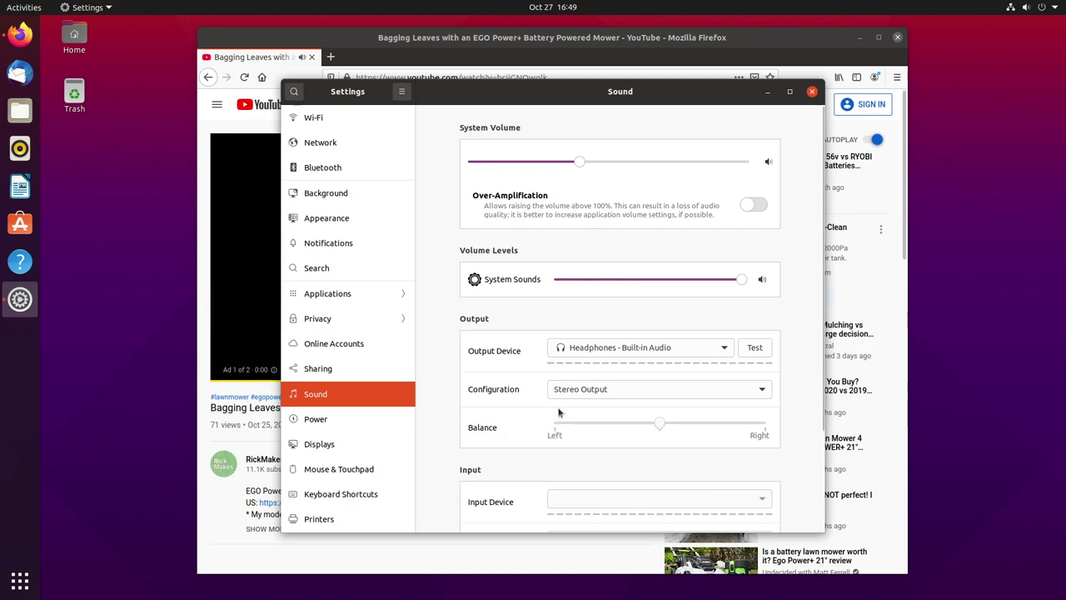
pyautogui.click(579, 348)
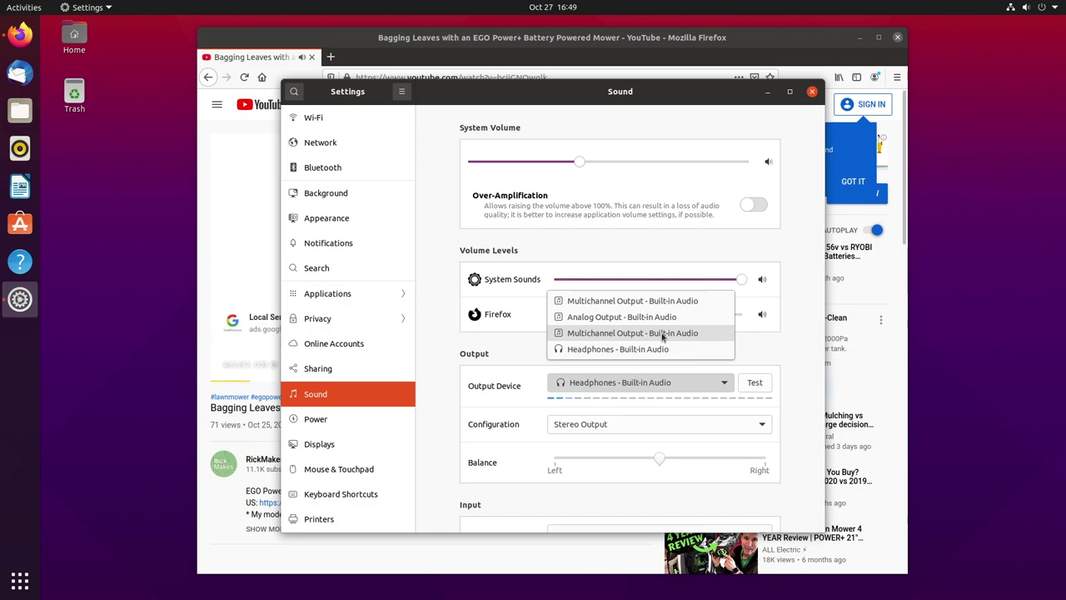
pyautogui.click(663, 334)
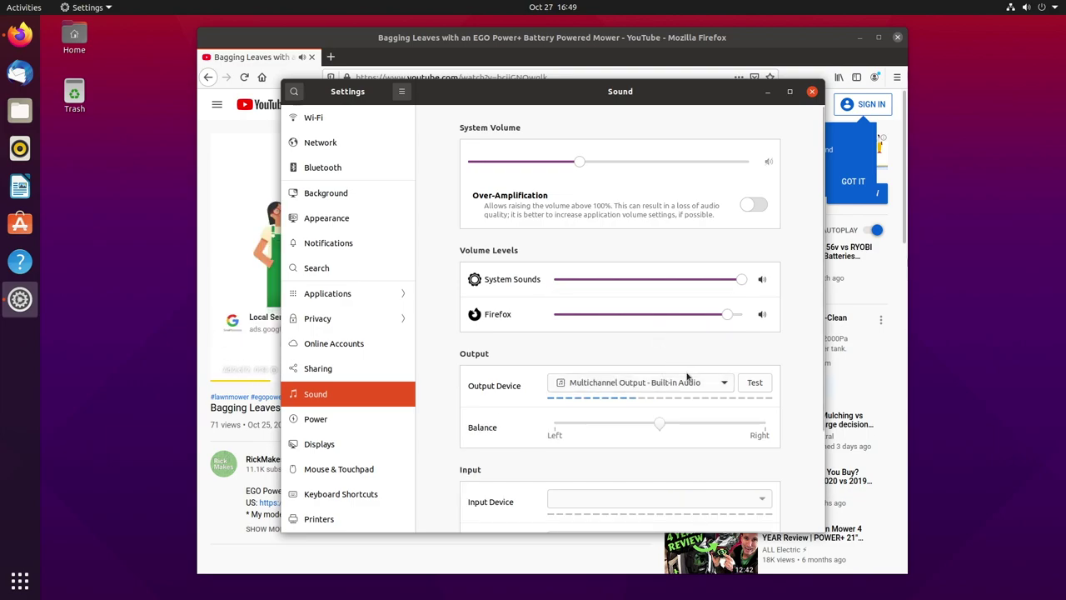
pyautogui.click(671, 388)
pyautogui.click(678, 358)
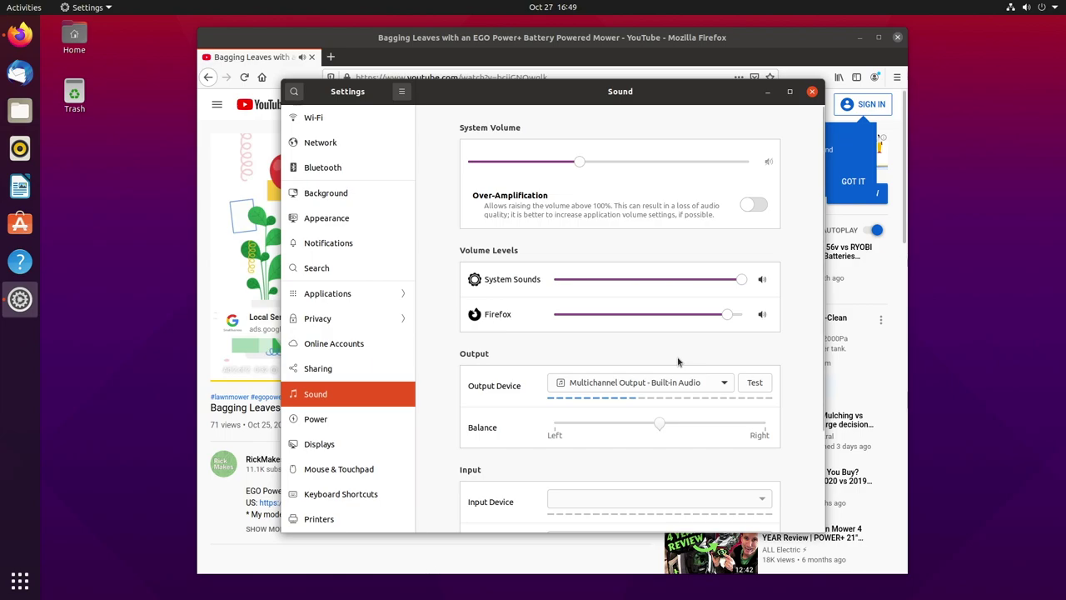
# - Start the speaker test for the front left speaker and pause the YouTube ad
pyautogui.click(751, 384)
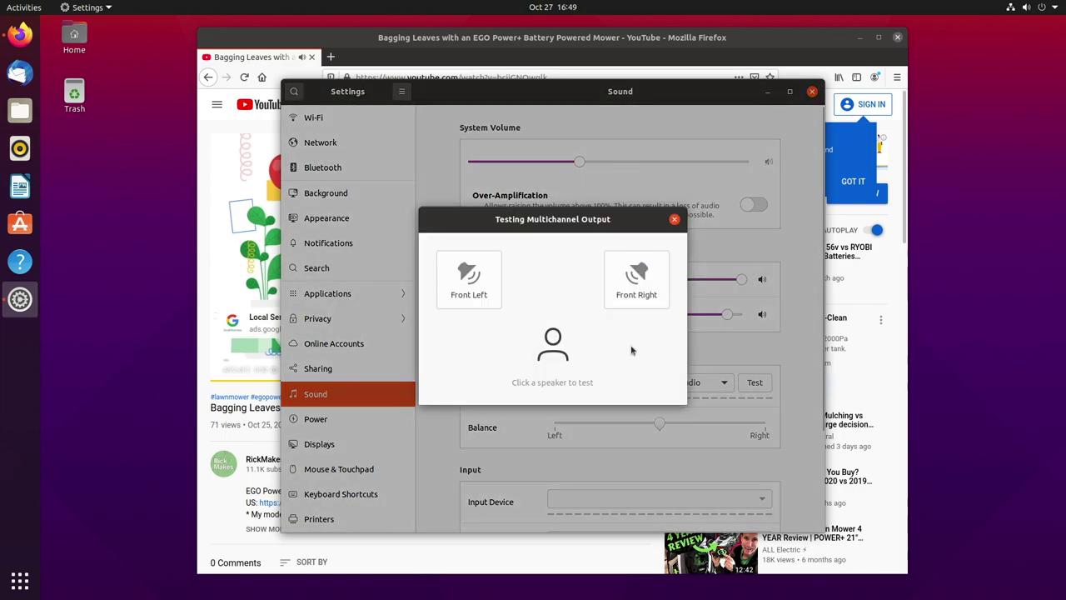
pyautogui.click(467, 280)
pyautogui.click(225, 370)
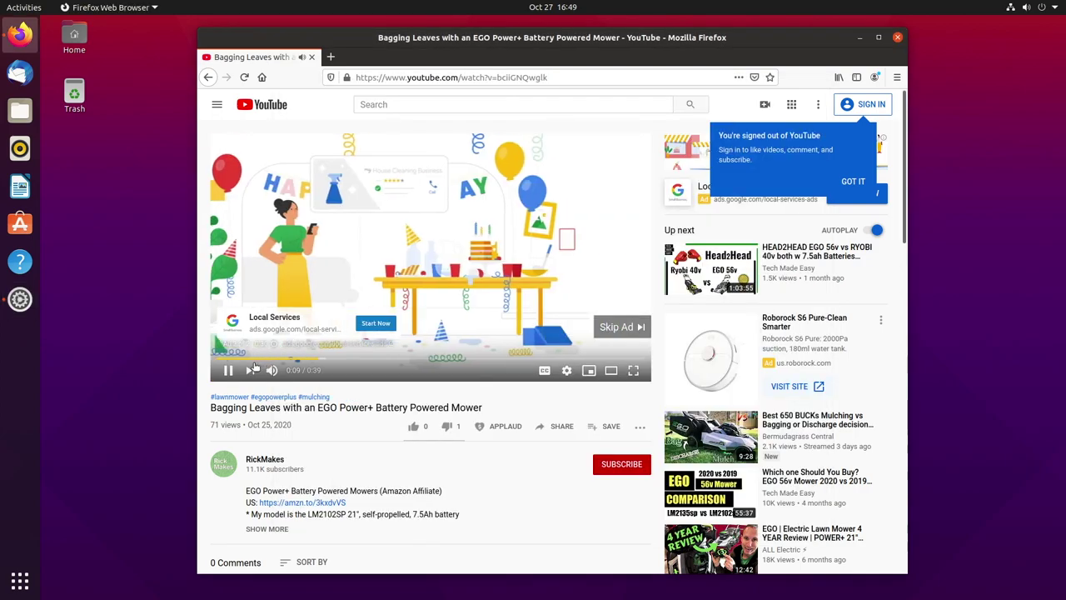
pyautogui.click(225, 370)
pyautogui.click(221, 372)
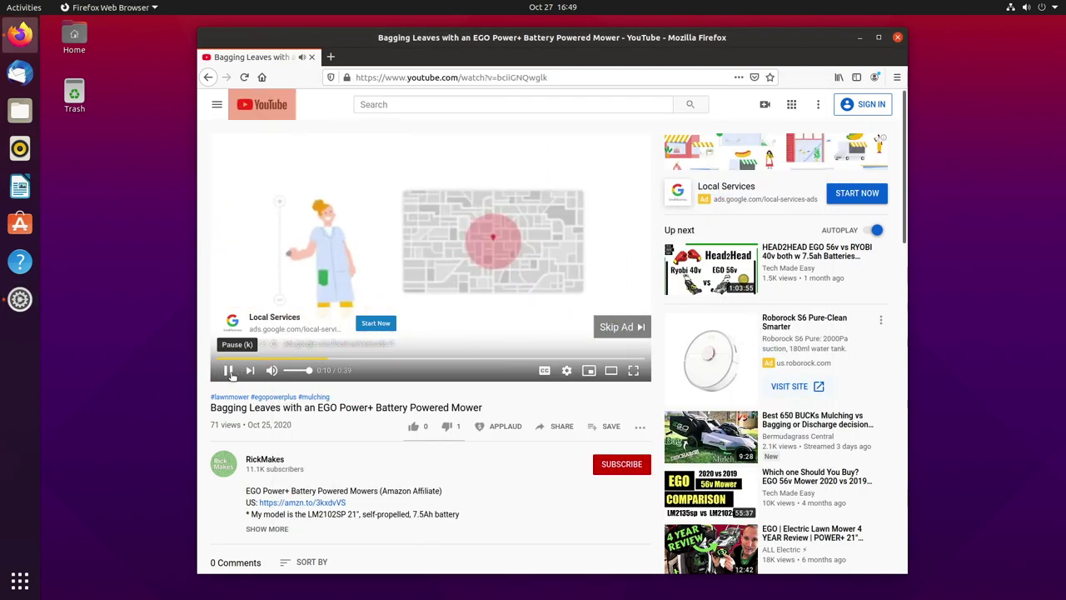
pyautogui.click(221, 372)
# - Test the front left and front right speakers, then keep Multichannel Output as output
pyautogui.click(20, 299)
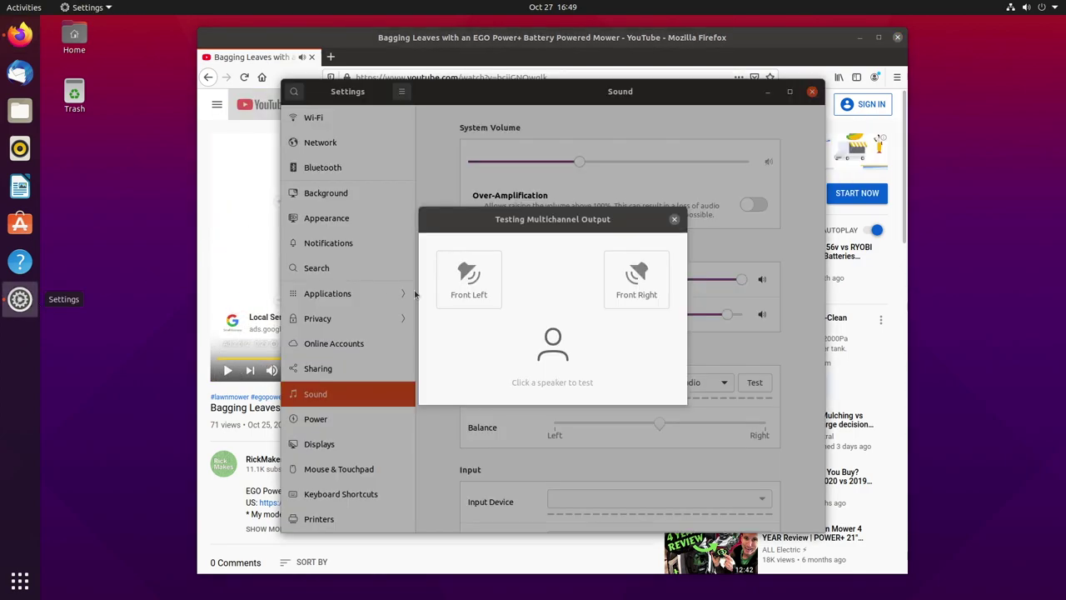
pyautogui.click(460, 287)
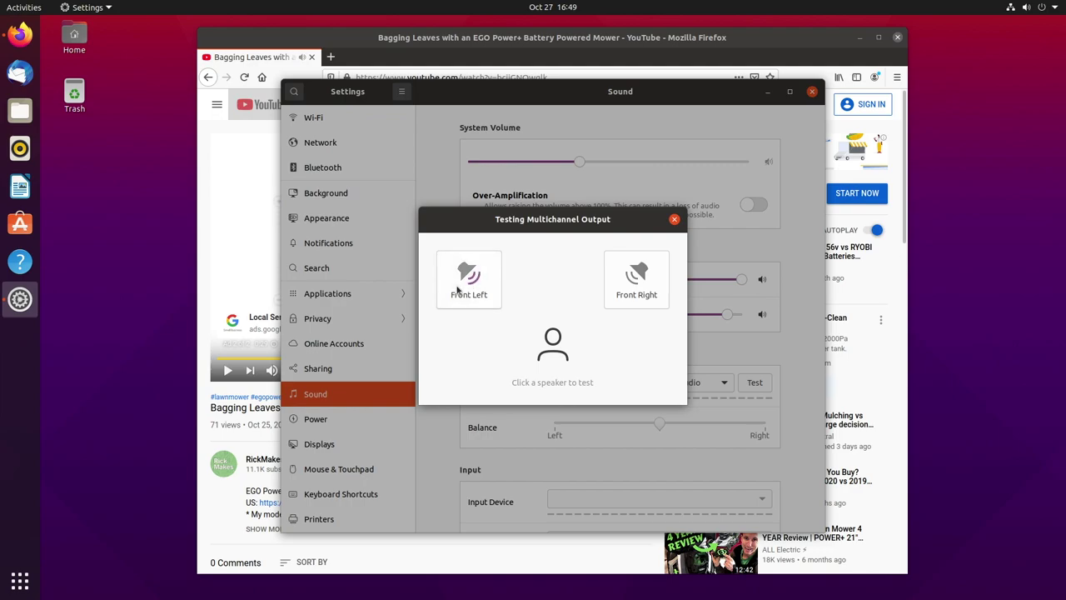
pyautogui.click(633, 286)
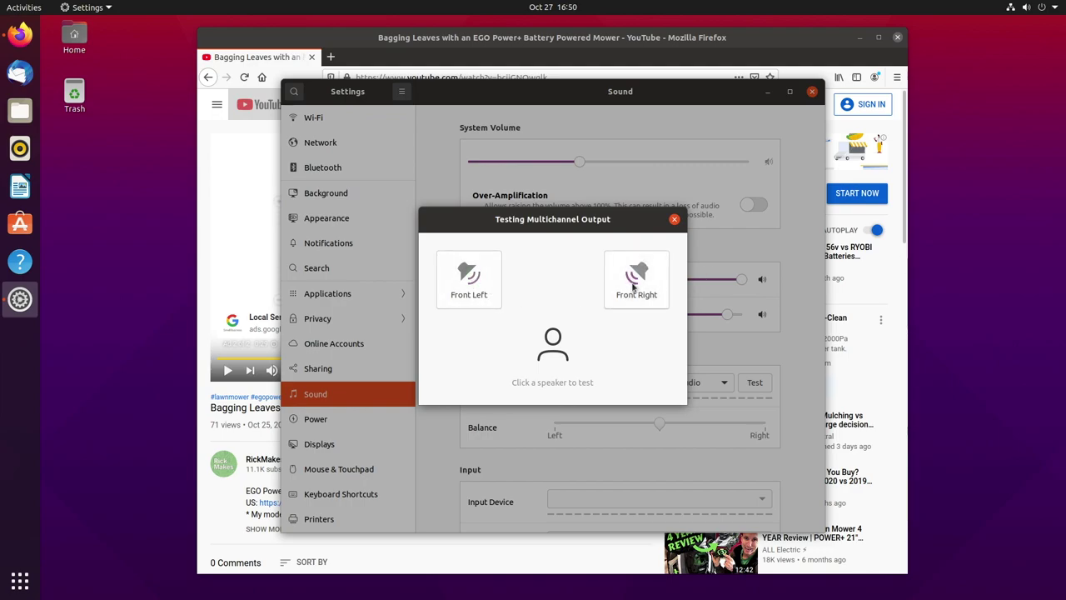
pyautogui.click(675, 220)
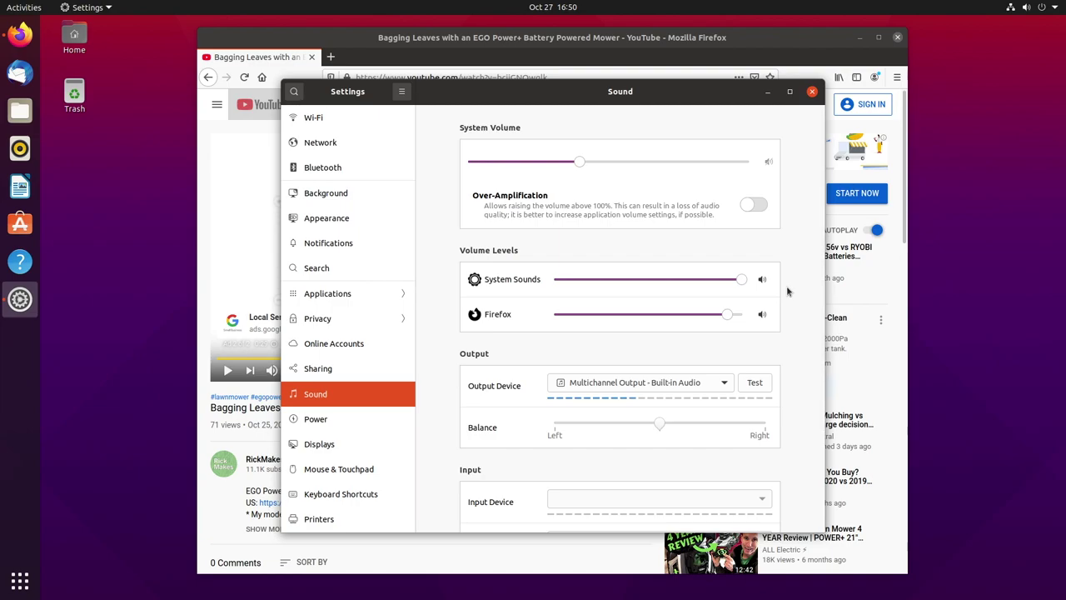
pyautogui.click(721, 390)
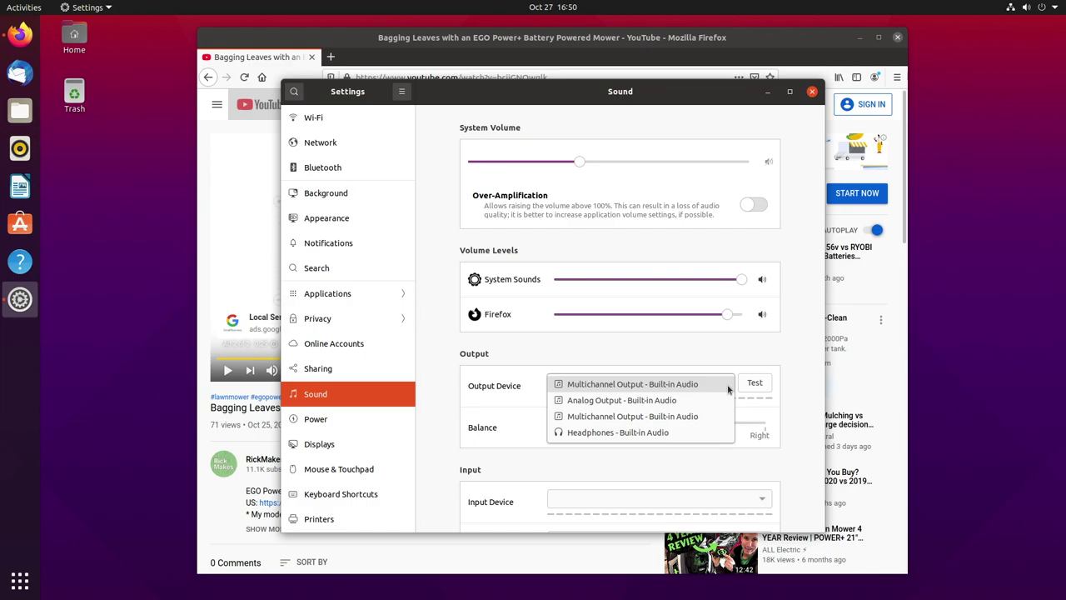
pyautogui.click(756, 348)
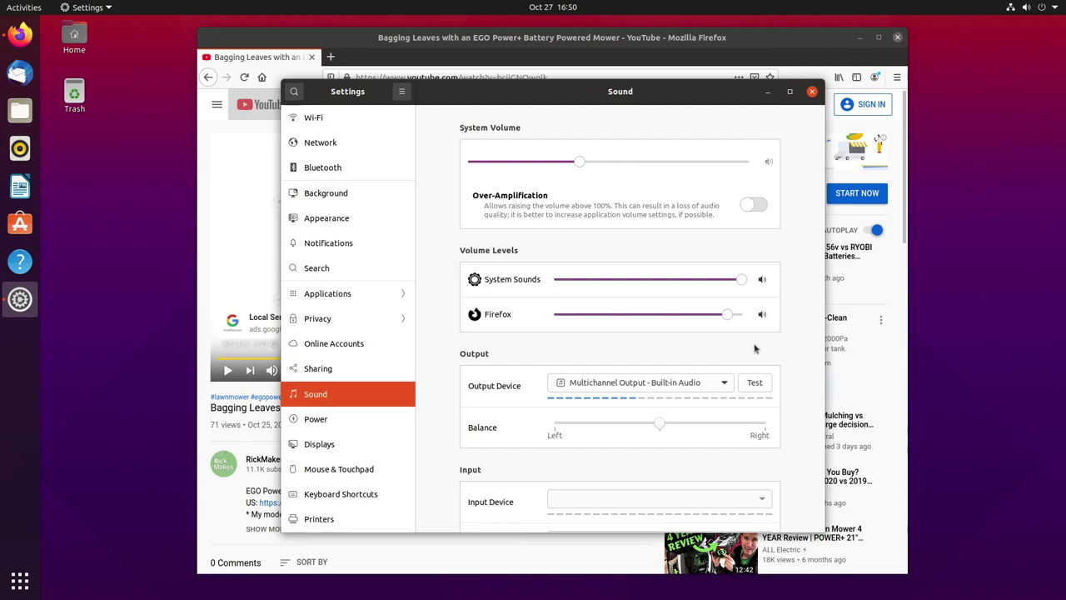
# - Close Settings, resume and skip the ad, and watch the mower video full screen
pyautogui.click(812, 93)
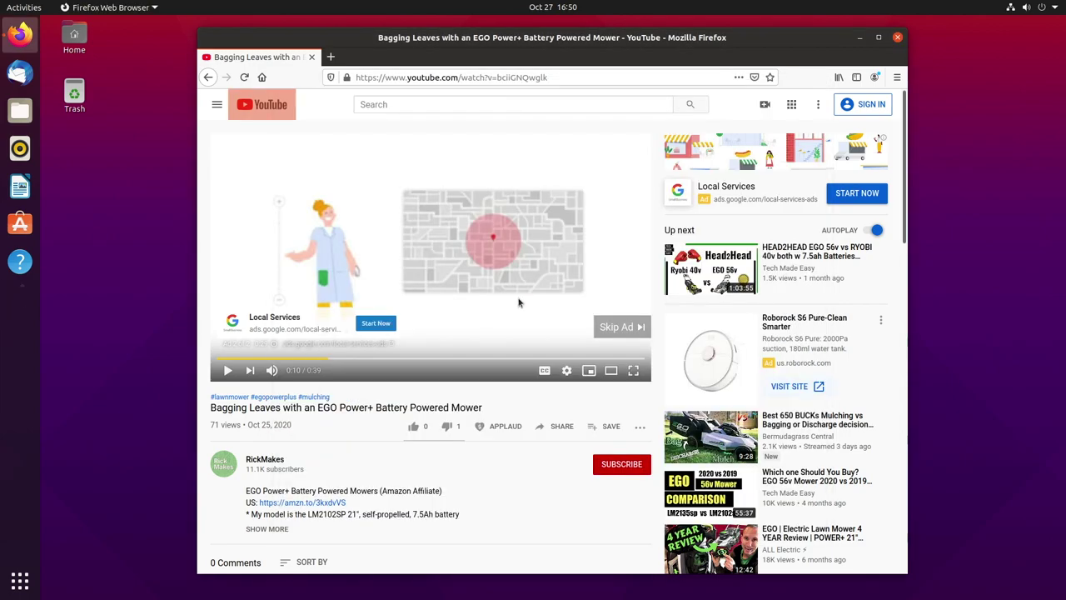
pyautogui.click(229, 371)
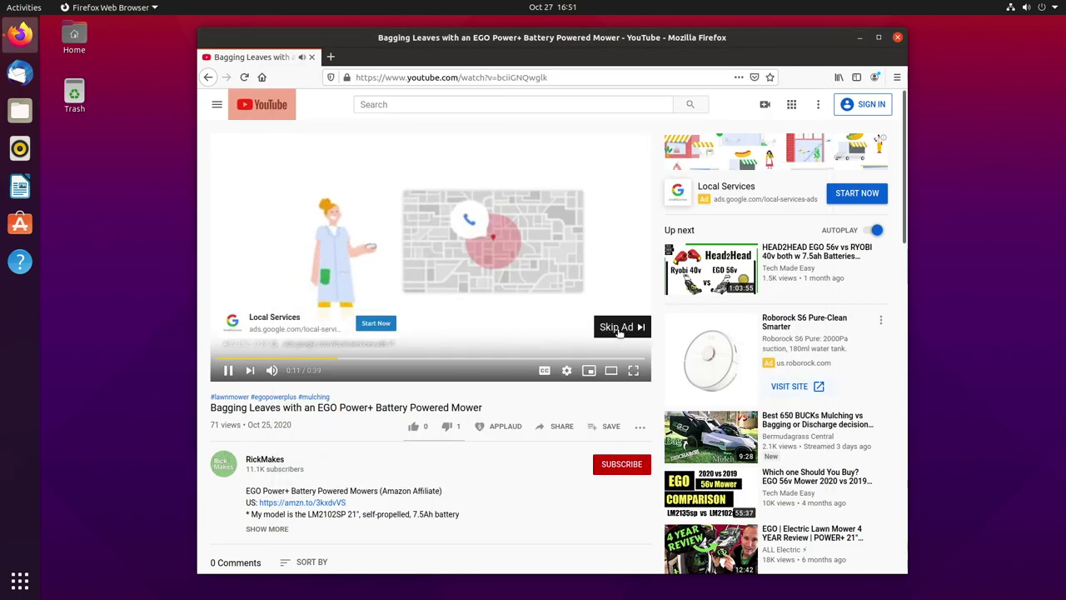
pyautogui.click(618, 328)
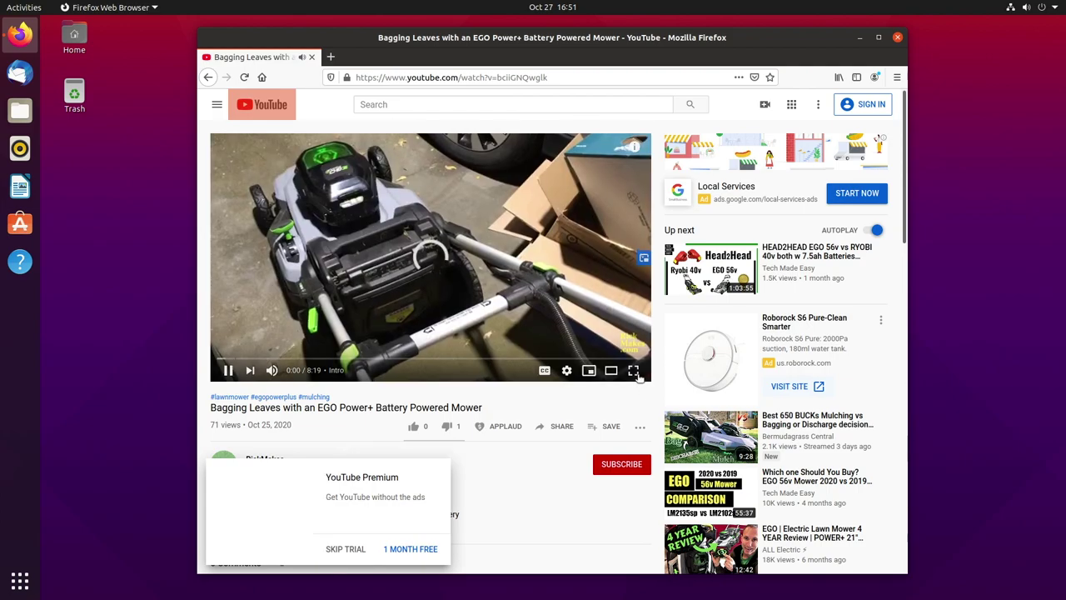
pyautogui.click(633, 372)
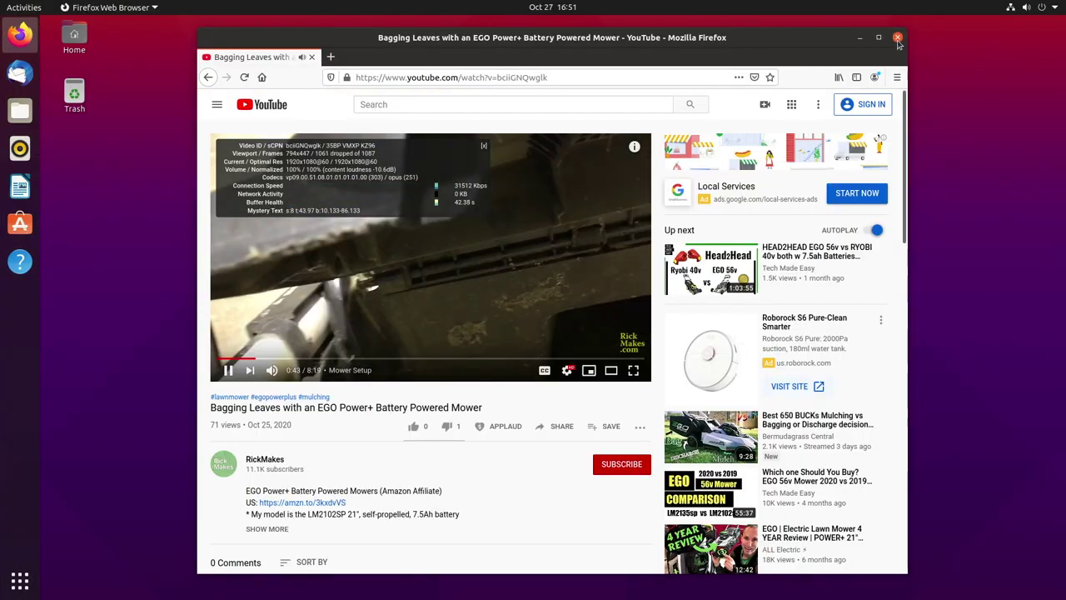
# - Close Firefox and run omxplayer in a new Terminal, which reports it isn't installed
pyautogui.click(898, 37)
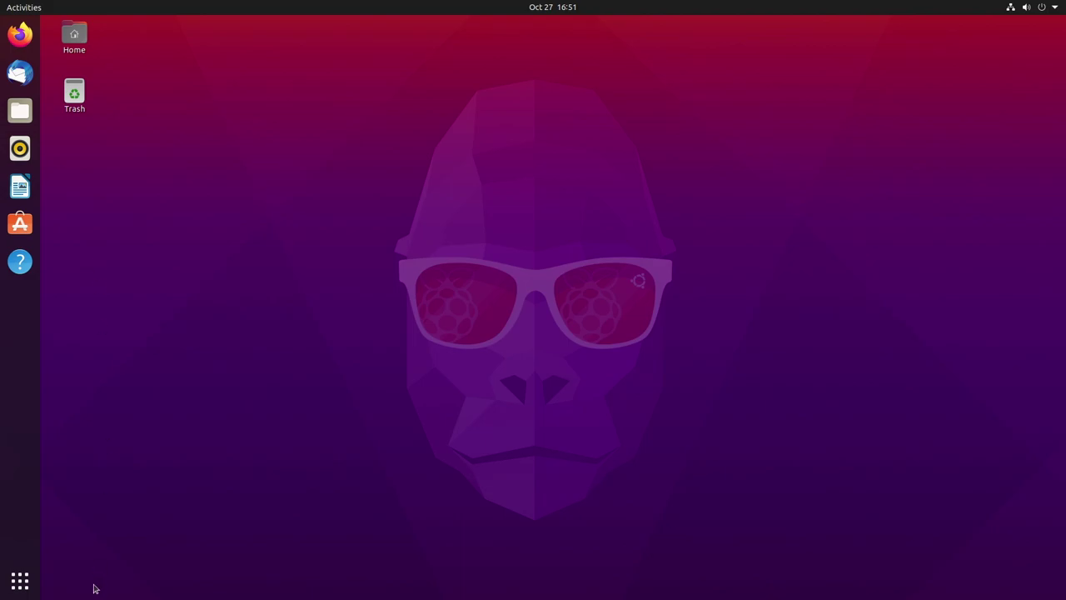
pyautogui.click(20, 581)
pyautogui.write('termin')
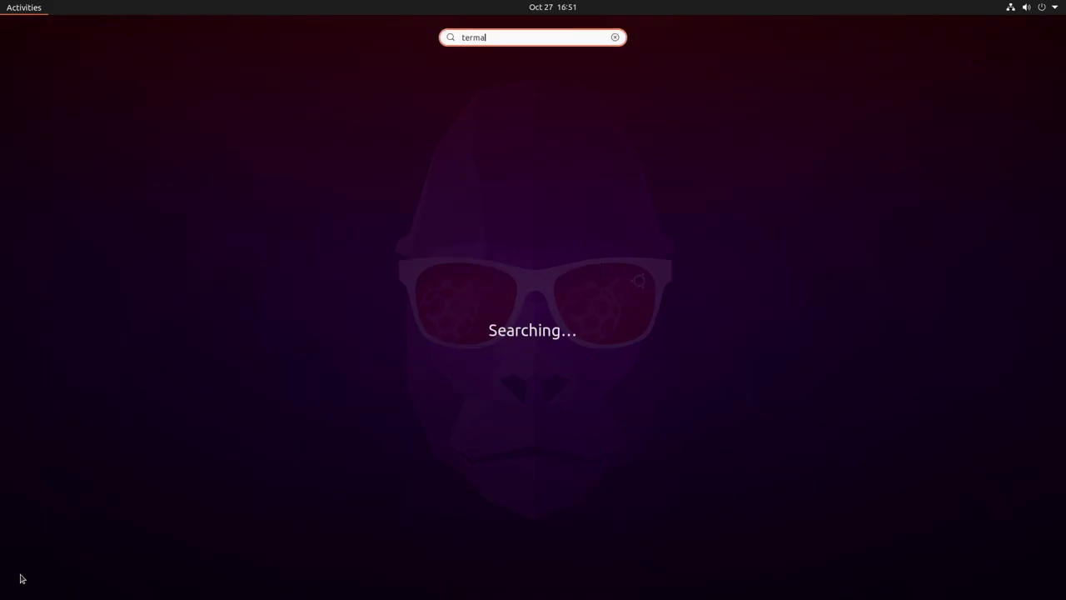
pyautogui.press('Return')
pyautogui.write('omxplayer')
pyautogui.press('Return')
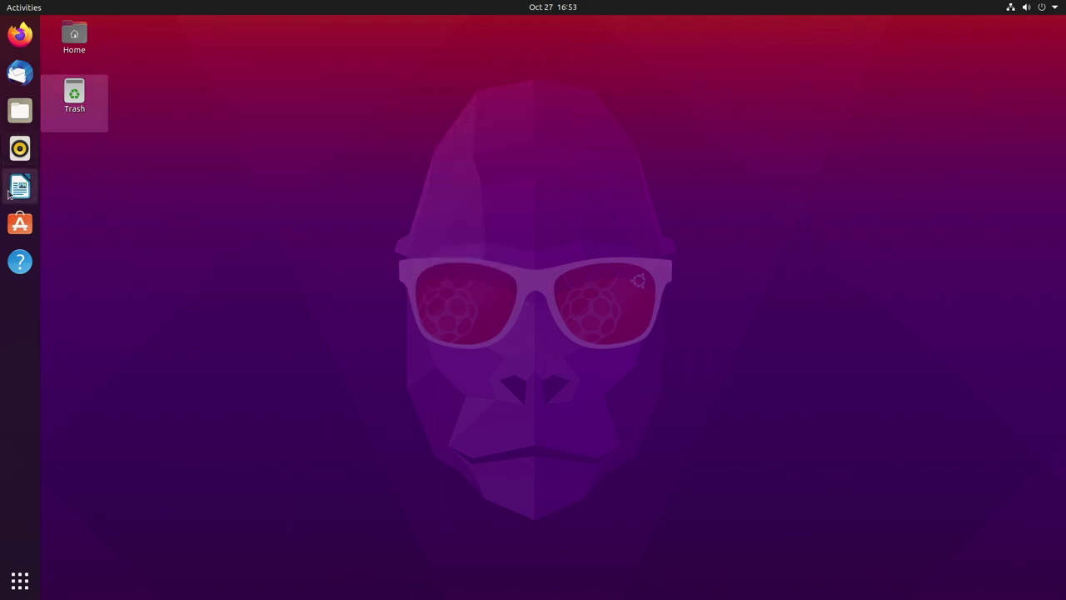
# - Launch LibreOffice Writer, dismiss the Tip of the Day, and type 'This is a test.'
pyautogui.click(23, 189)
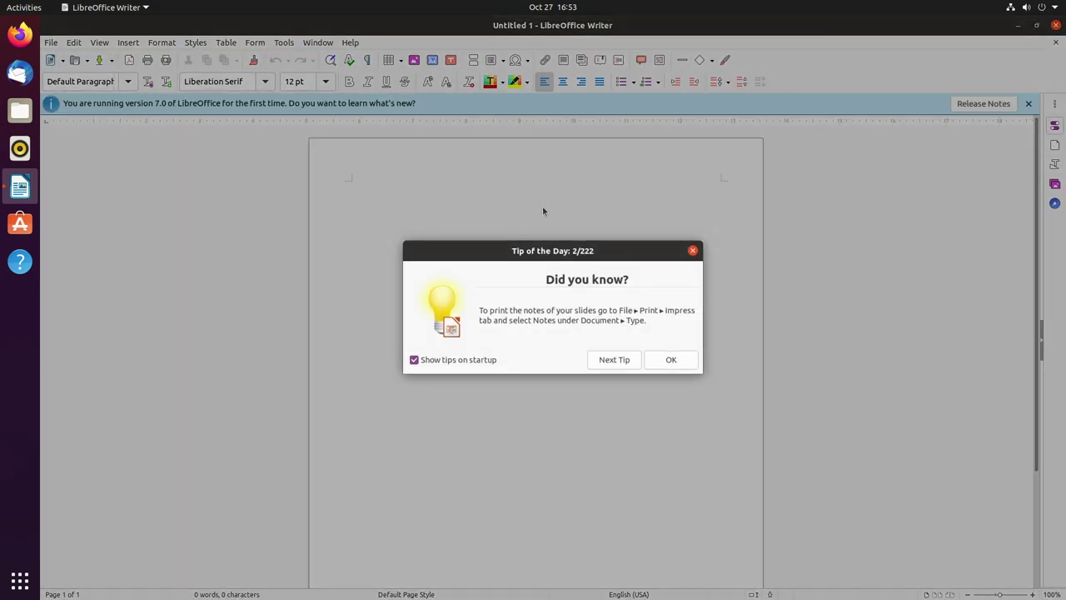
pyautogui.click(692, 250)
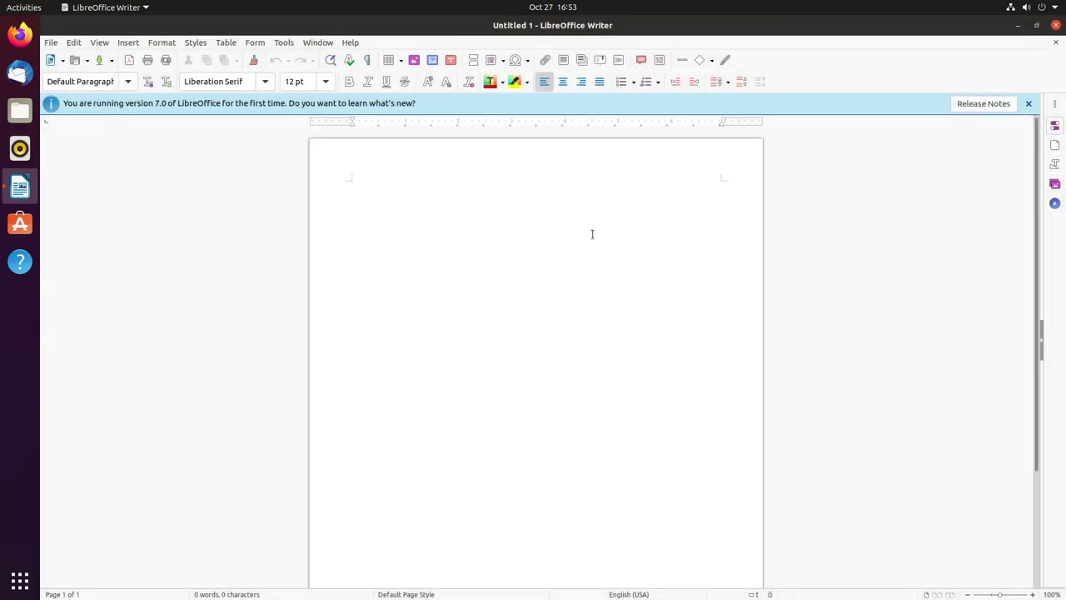
pyautogui.write('This is a test.')
# - Create a new blank spreadsheet via File > New > Spreadsheet
pyautogui.click(53, 44)
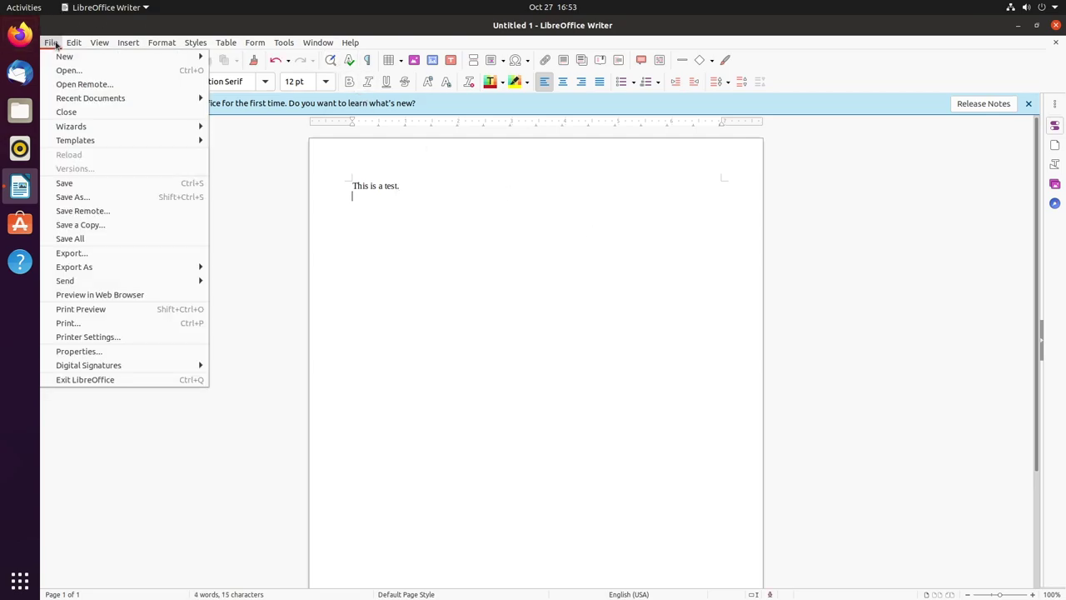
pyautogui.moveTo(62, 57)
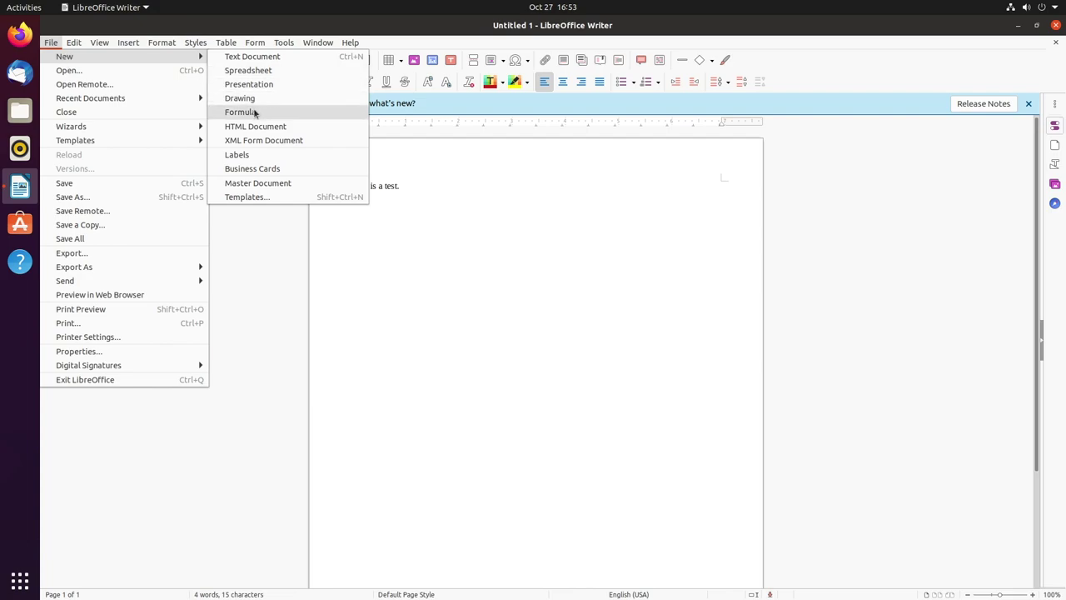
pyautogui.click(260, 71)
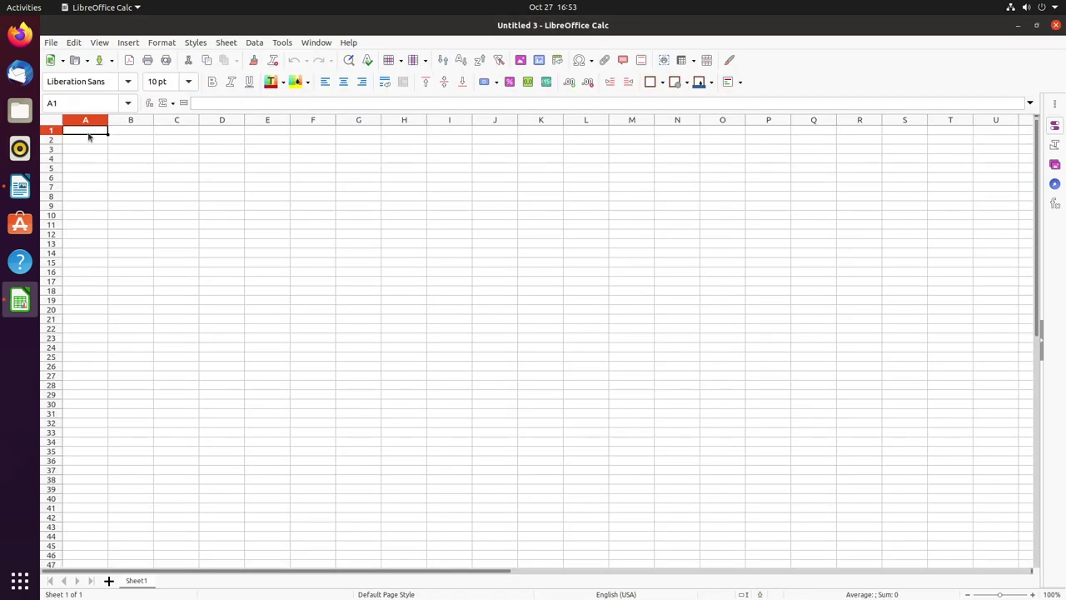
# - Move A1:A2 to column E and select ranges B3:G24, I13:M35 and A1:F27
pyautogui.moveTo(91, 131); pyautogui.dragTo(91, 139)
pyautogui.moveTo(270, 331); pyautogui.dragTo(270, 331)
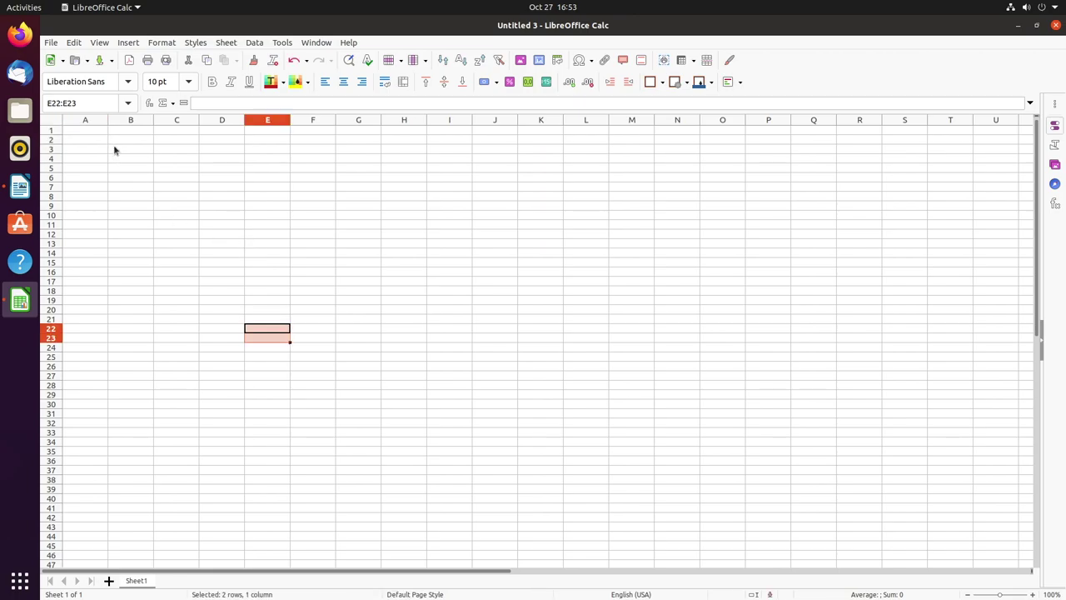
pyautogui.moveTo(114, 148); pyautogui.dragTo(344, 353)
pyautogui.click(449, 242)
pyautogui.keyDown('shift'); pyautogui.click(636, 452); pyautogui.keyUp('shift')
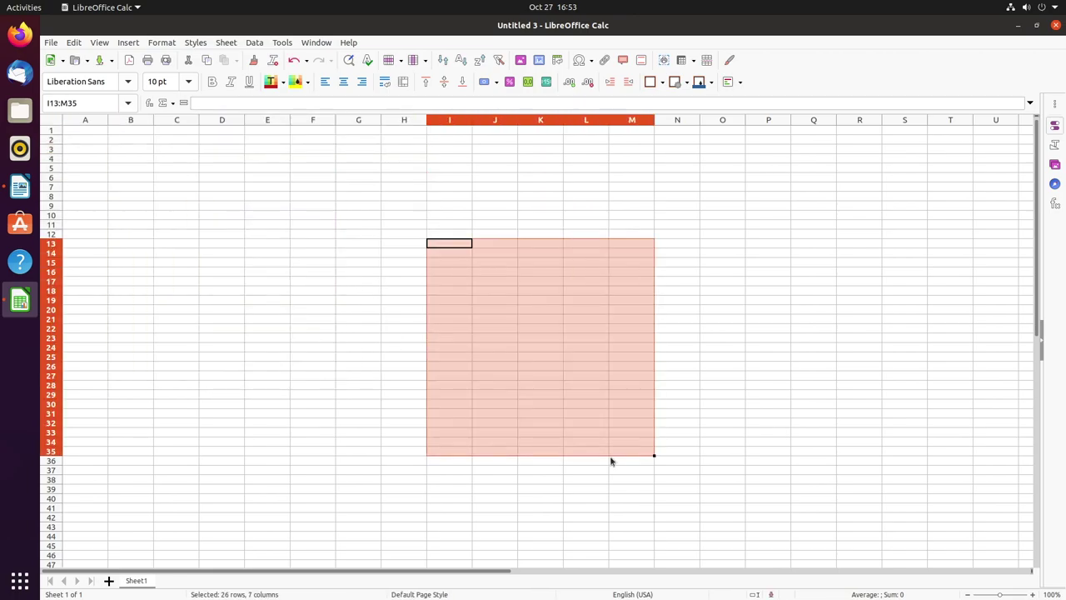
pyautogui.moveTo(85, 131); pyautogui.dragTo(318, 376)
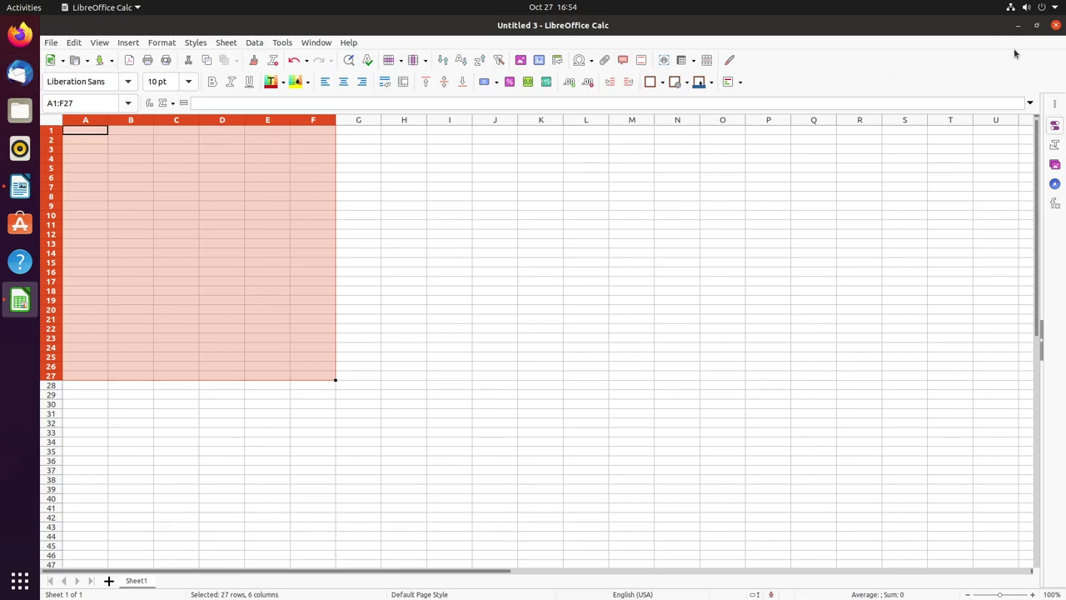
# - Close the Calc spreadsheet and the Writer document, discarding changes in both
pyautogui.click(1055, 26)
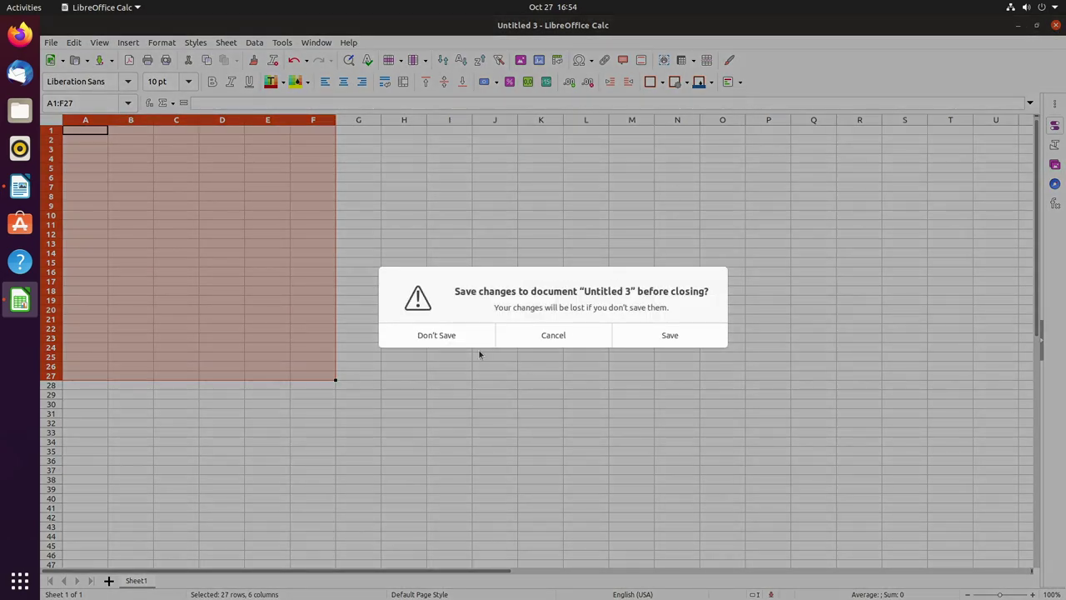
pyautogui.click(463, 337)
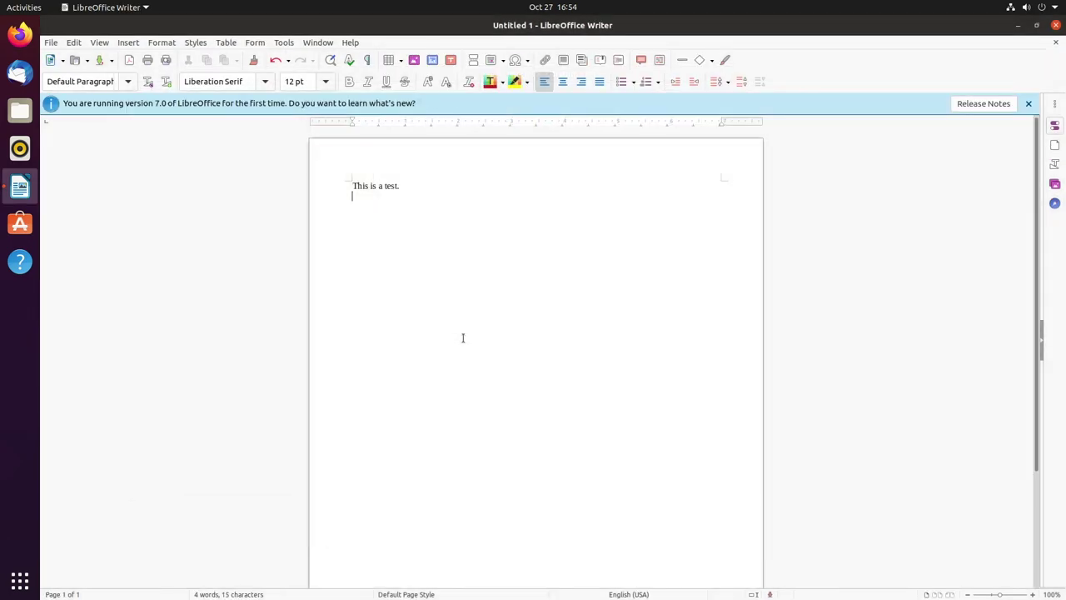
pyautogui.click(1055, 25)
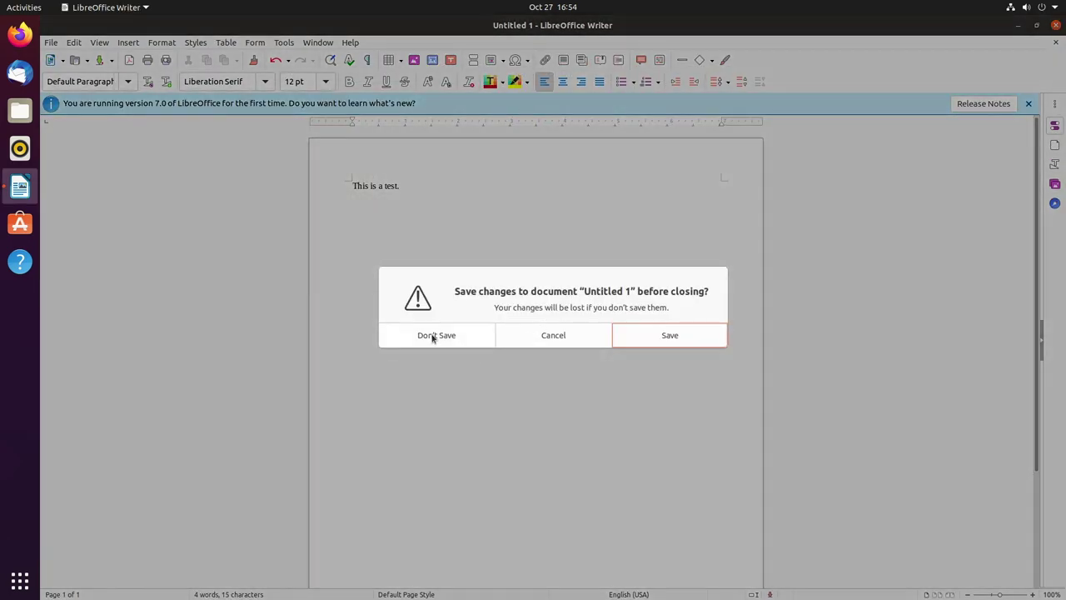
pyautogui.click(428, 334)
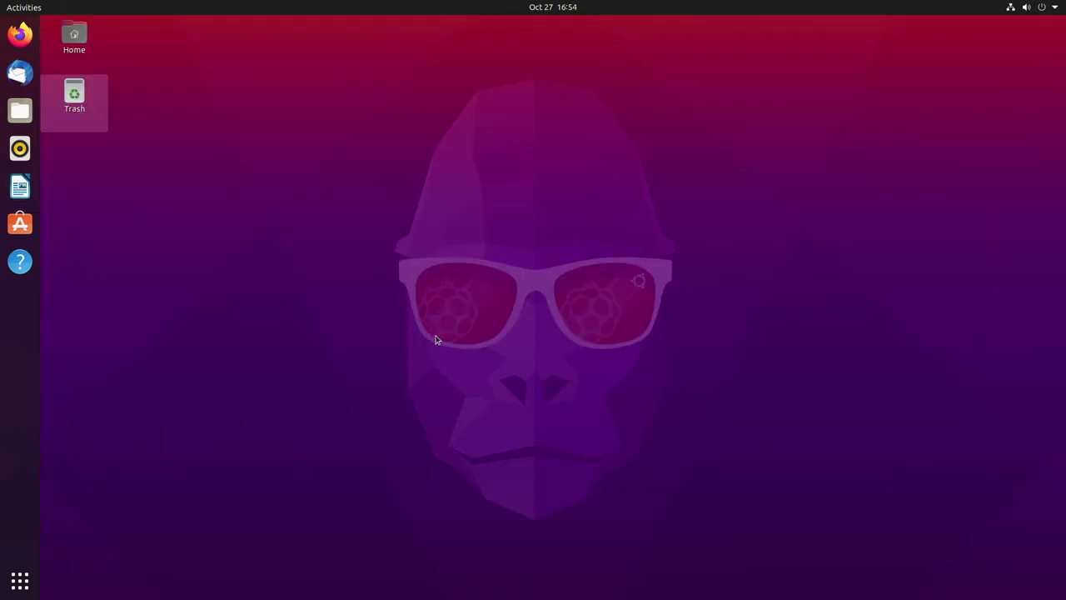